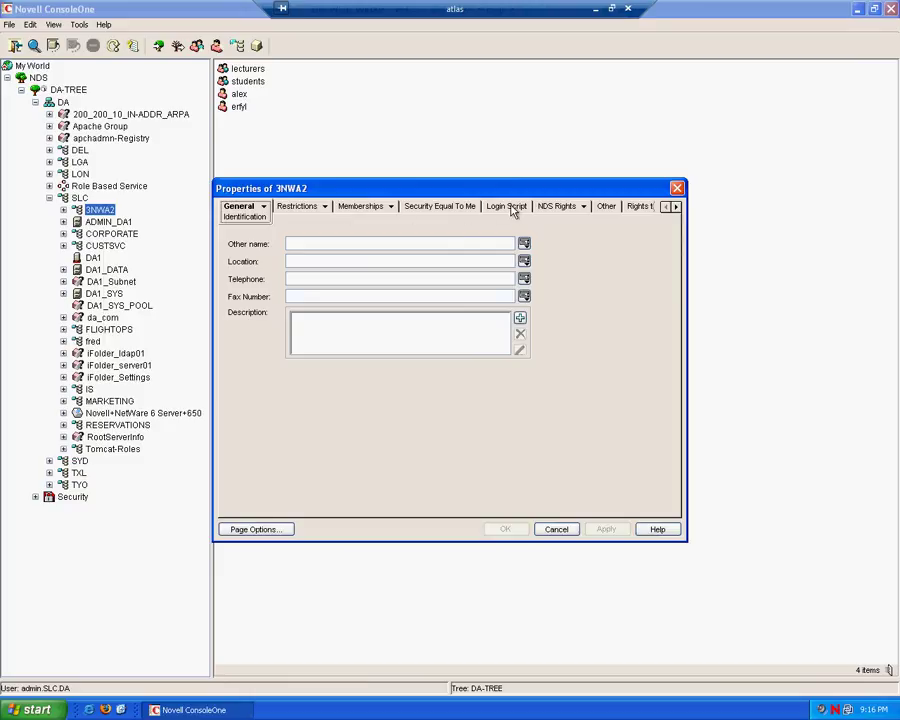
- Switch the Properties of 3NWA2 dialog to its empty Login Script page
{"action": "left_click", "coordinate": [521, 208]}
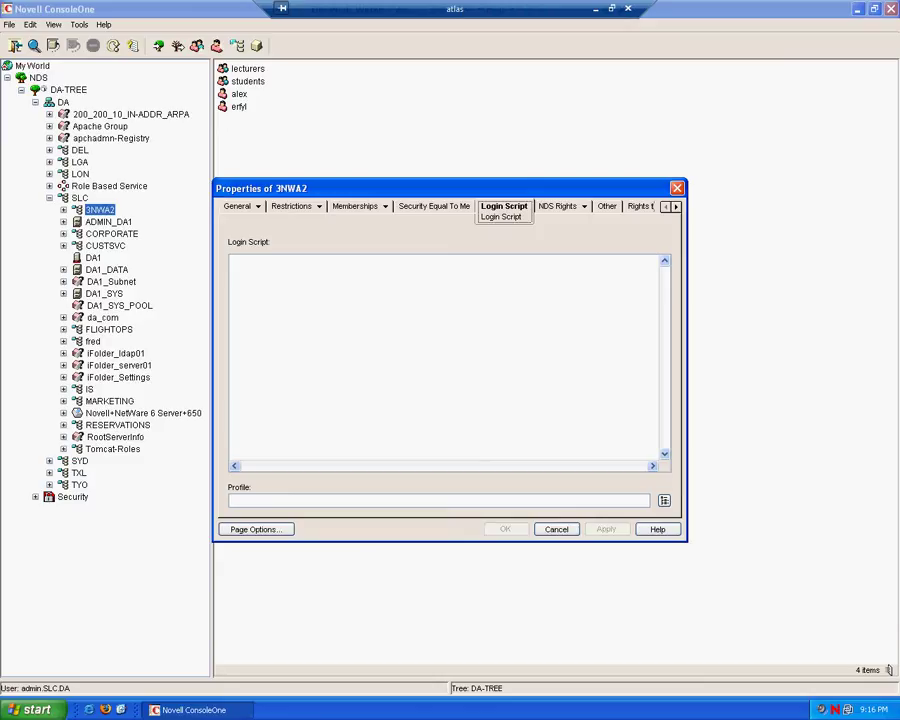
- Enter WRITE "This is the container login script for the 3NWA2 OU" as 3NWA2's script and save
{"action": "left_click", "coordinate": [327, 312]}
{"action": "key", "text": "Caps_Lock"}
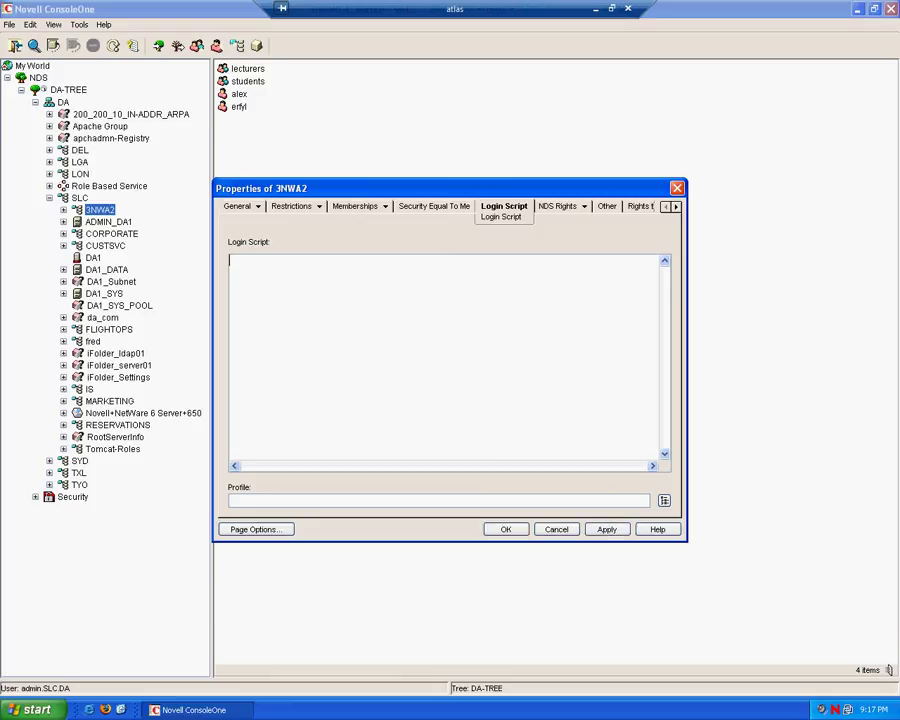
{"action": "type", "text": "WRITE \""}
{"action": "type", "text": "This is the container lo"}
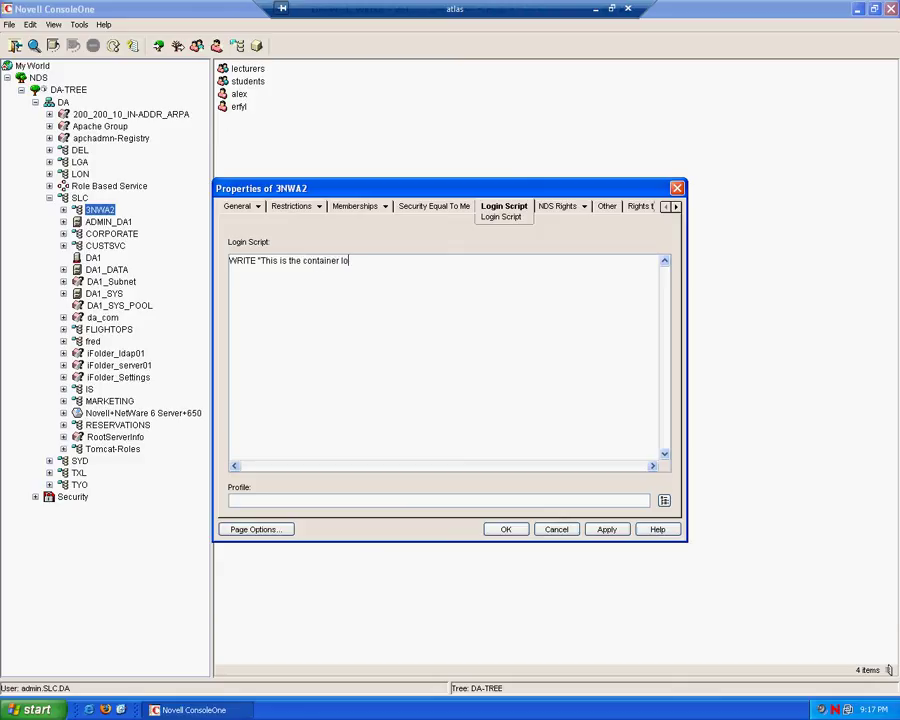
{"action": "type", "text": "gin script for the 3NWA2 OU\""}
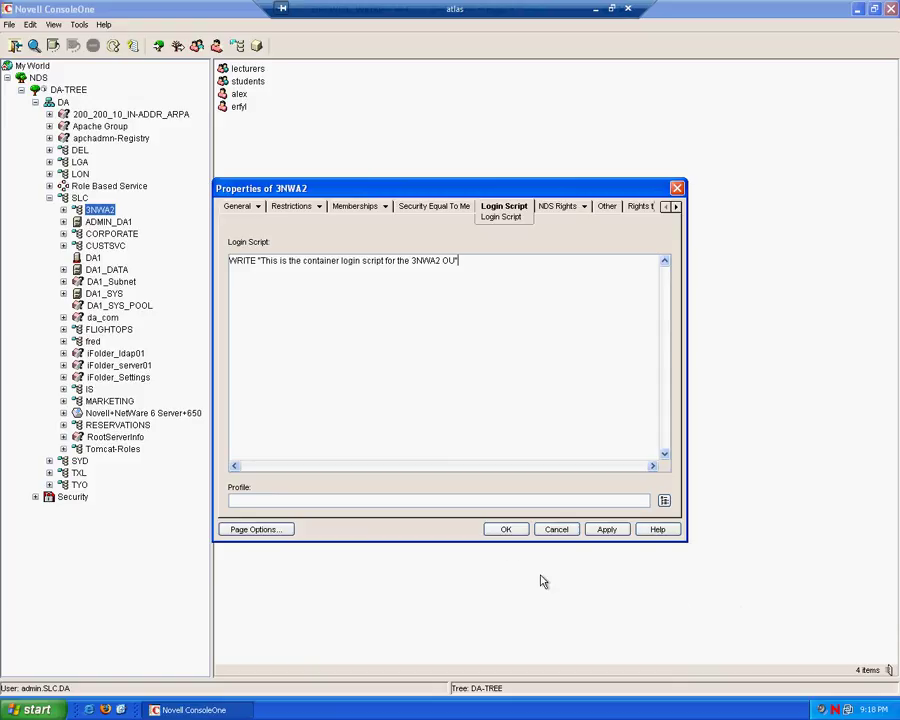
{"action": "left_click", "coordinate": [505, 531]}
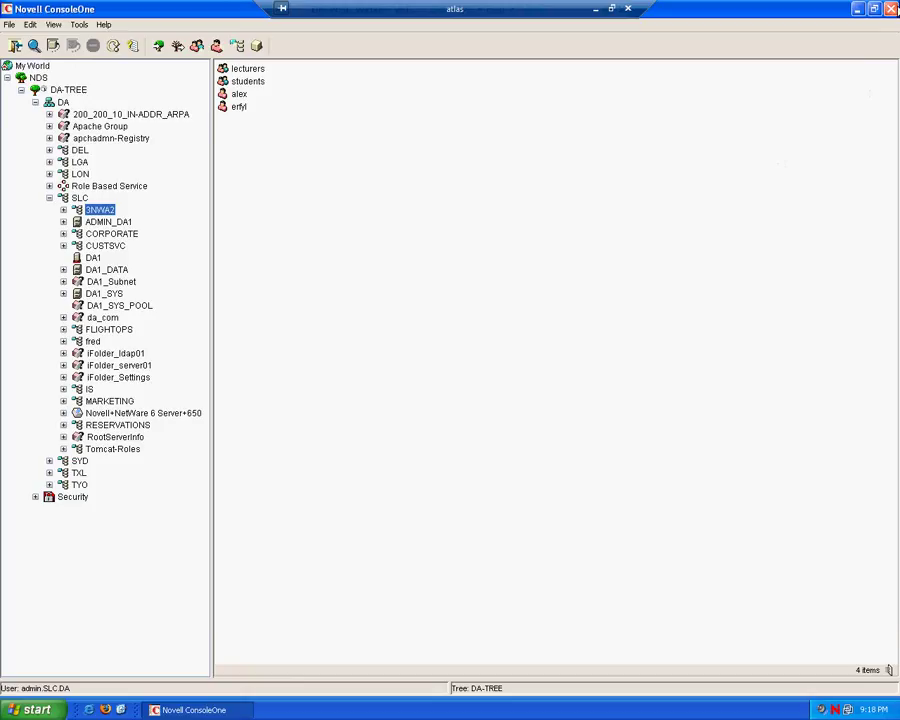
- Close the ConsoleOne window to return to the desktop
{"action": "left_click", "coordinate": [895, 8]}
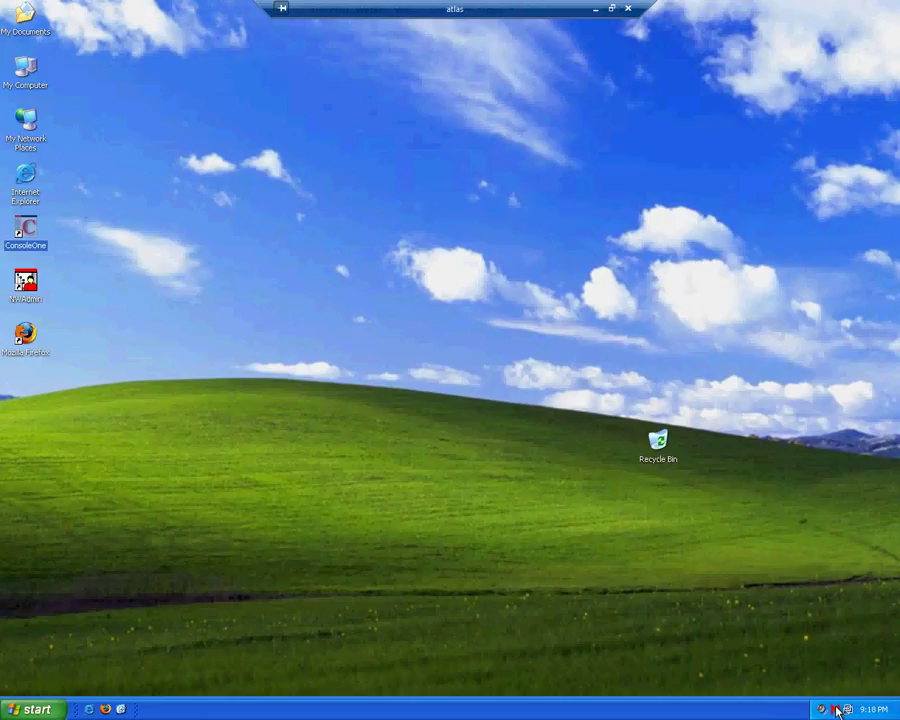
- Start a Novell Login from the tray and set the context to 3NWA2.SLC.DA
{"action": "right_click", "coordinate": [837, 710]}
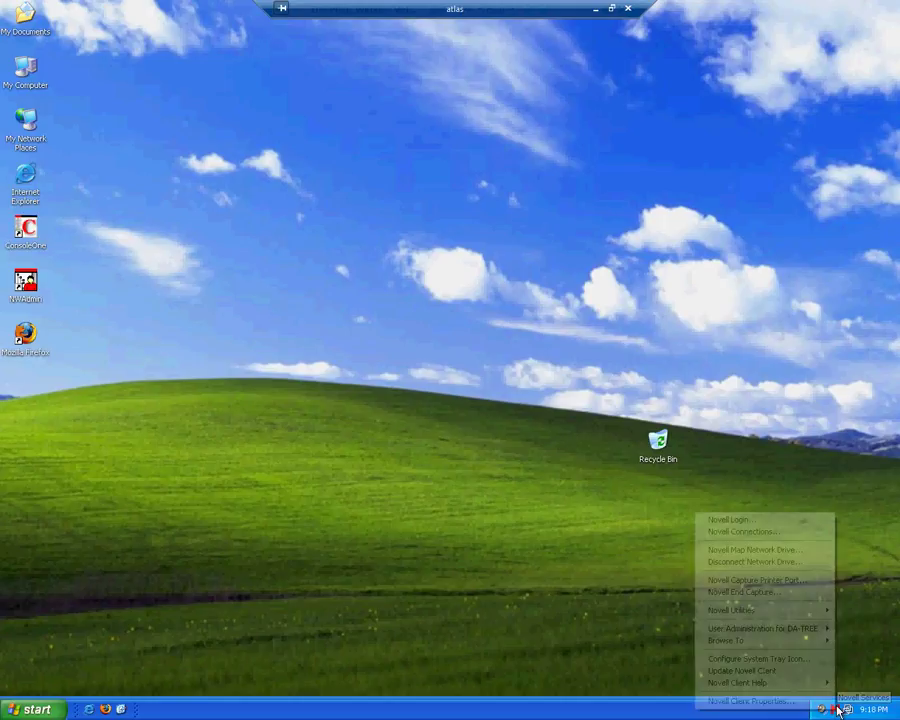
{"action": "left_click", "coordinate": [746, 521]}
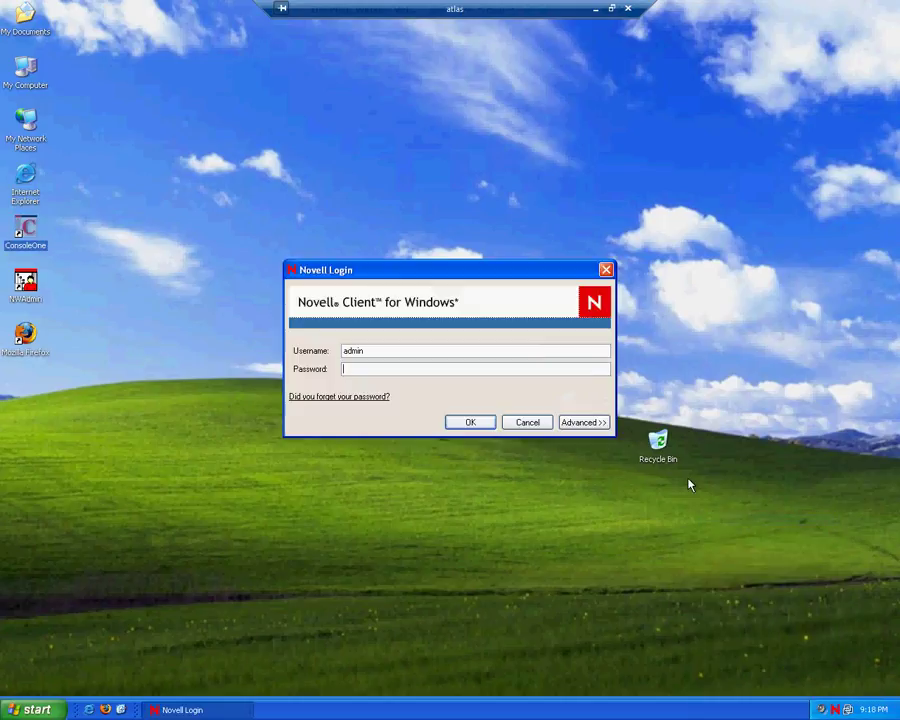
{"action": "left_click", "coordinate": [596, 423]}
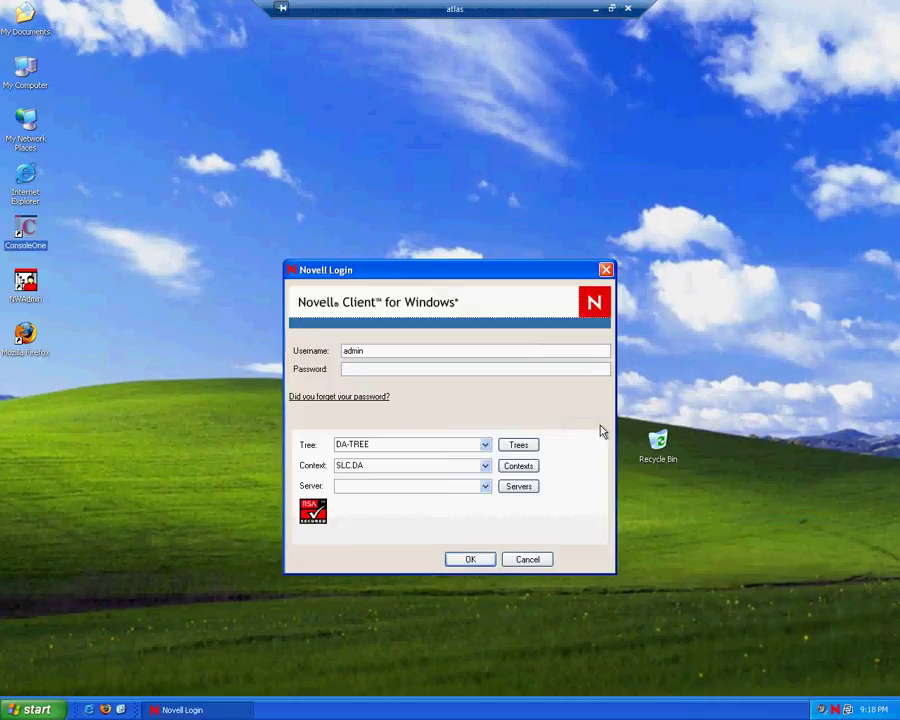
{"action": "left_click", "coordinate": [518, 470]}
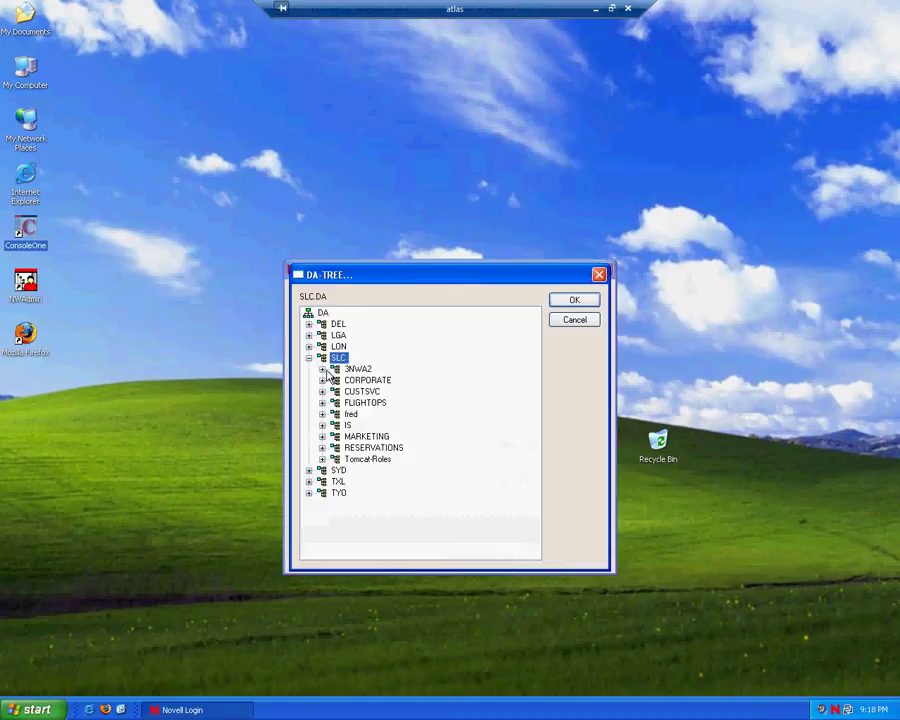
{"action": "left_click", "coordinate": [357, 369]}
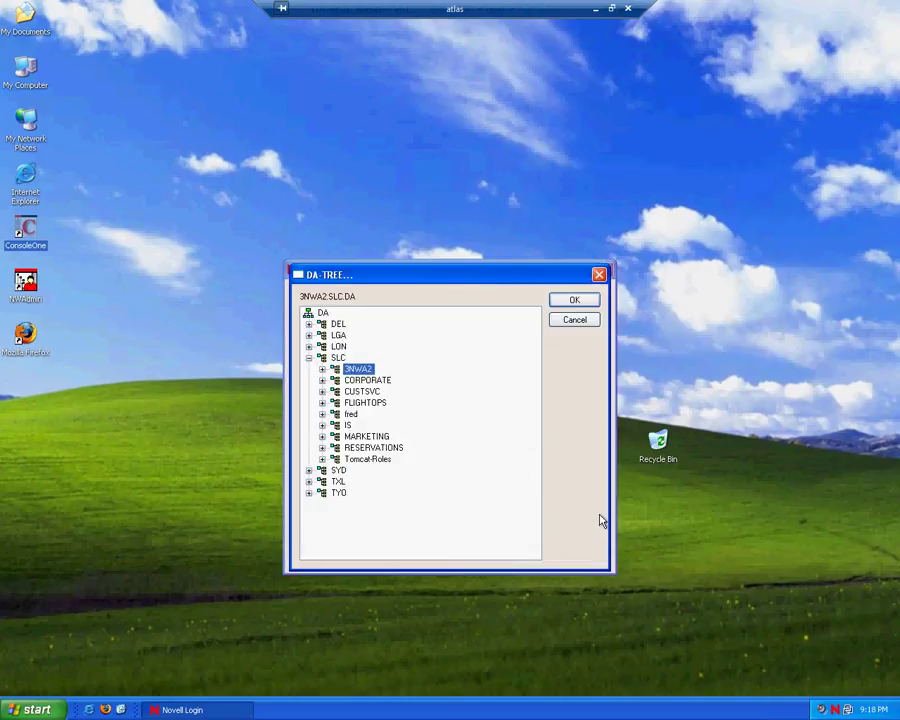
{"action": "left_click", "coordinate": [585, 303]}
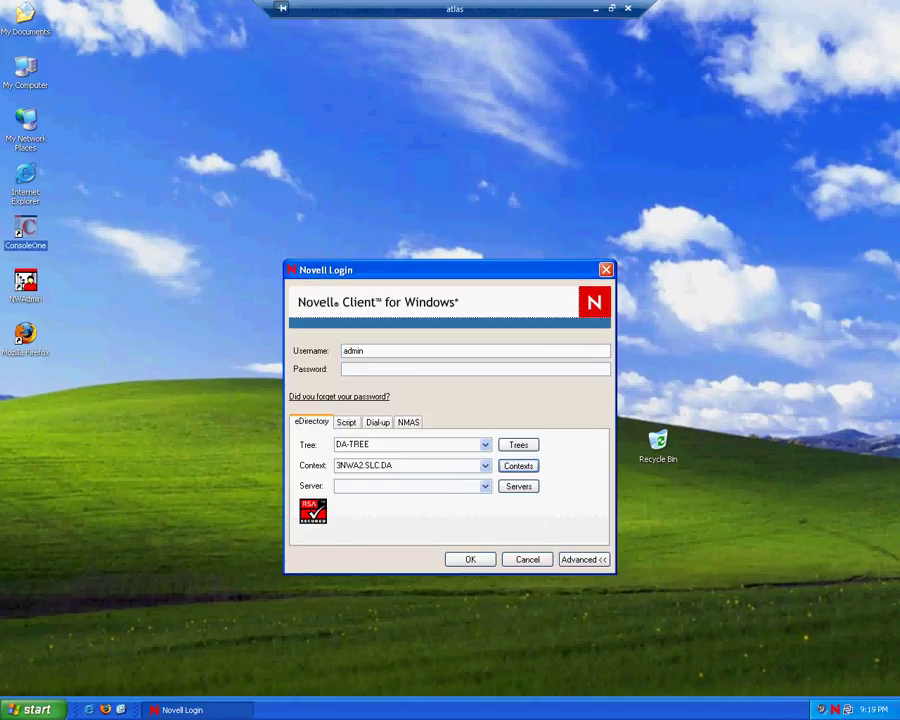
- Log in as alex with the password, turning off Close automatically for script results
{"action": "double_click", "coordinate": [360, 350]}
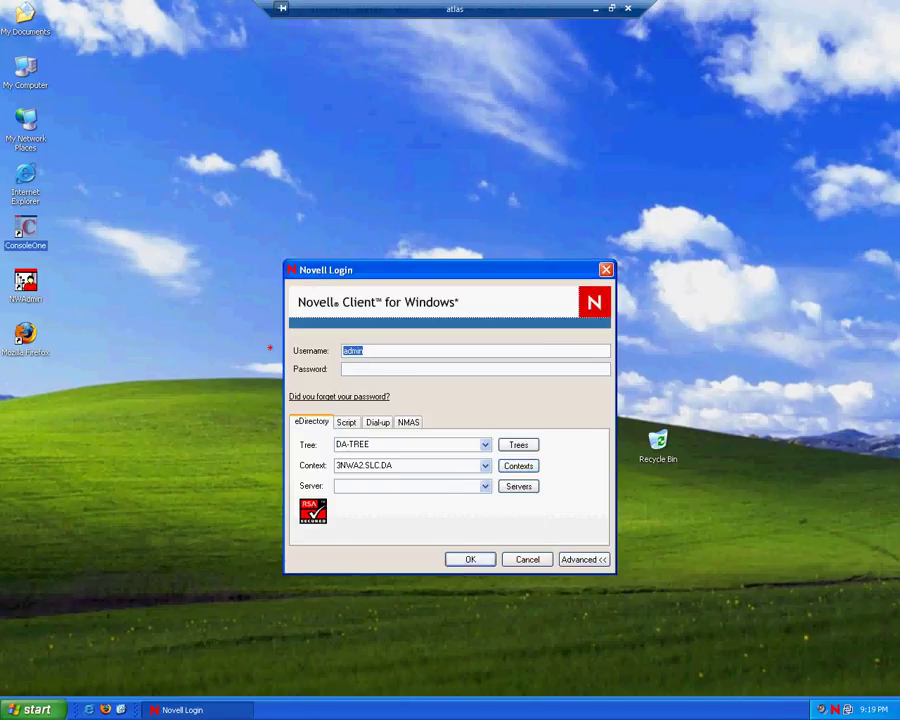
{"action": "type", "text": "alex********"}
{"action": "left_click", "coordinate": [341, 425]}
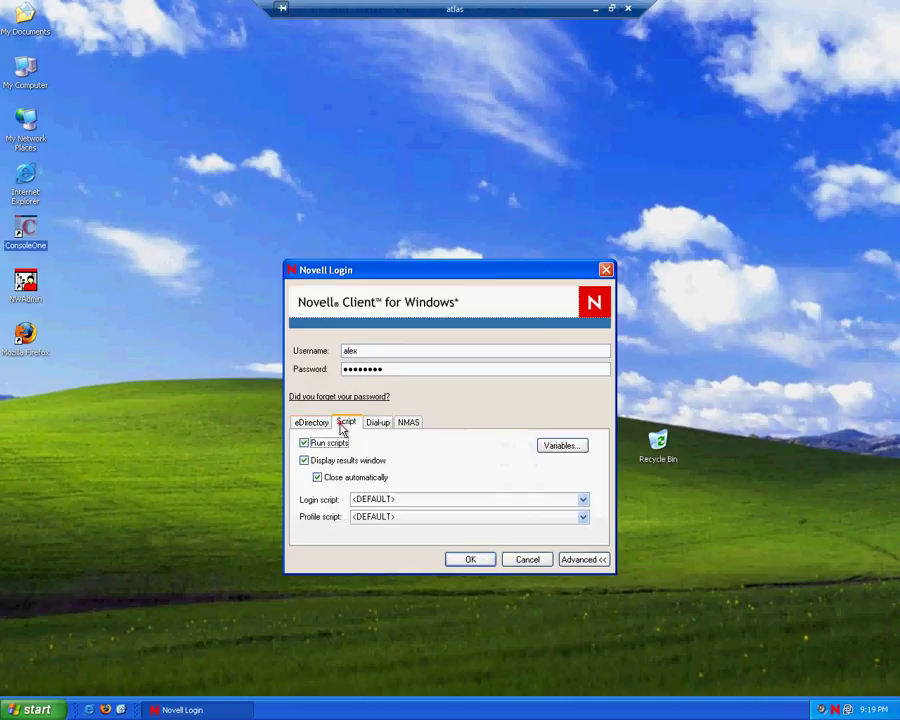
{"action": "left_click", "coordinate": [317, 477]}
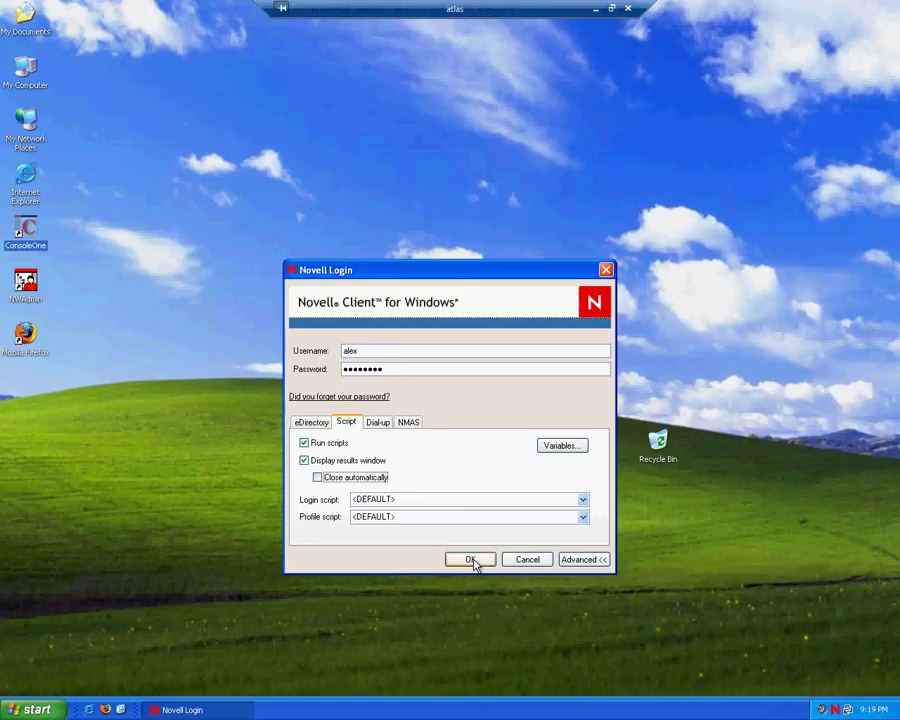
{"action": "left_click", "coordinate": [472, 560]}
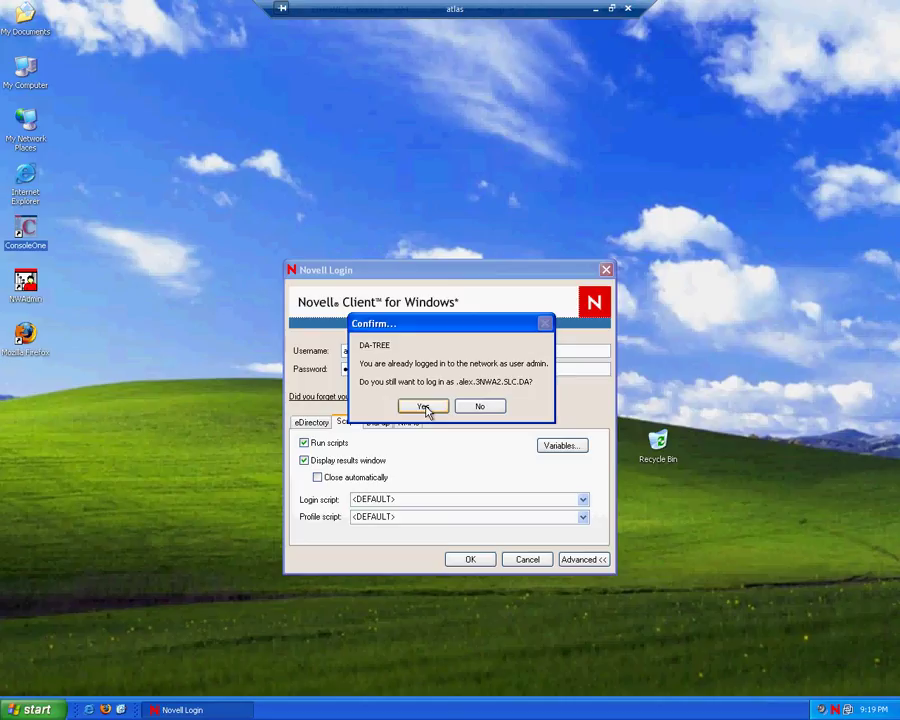
- Confirm the alex login, review the 3NWA2 container message and drive mappings, then close results
{"action": "left_click", "coordinate": [424, 407]}
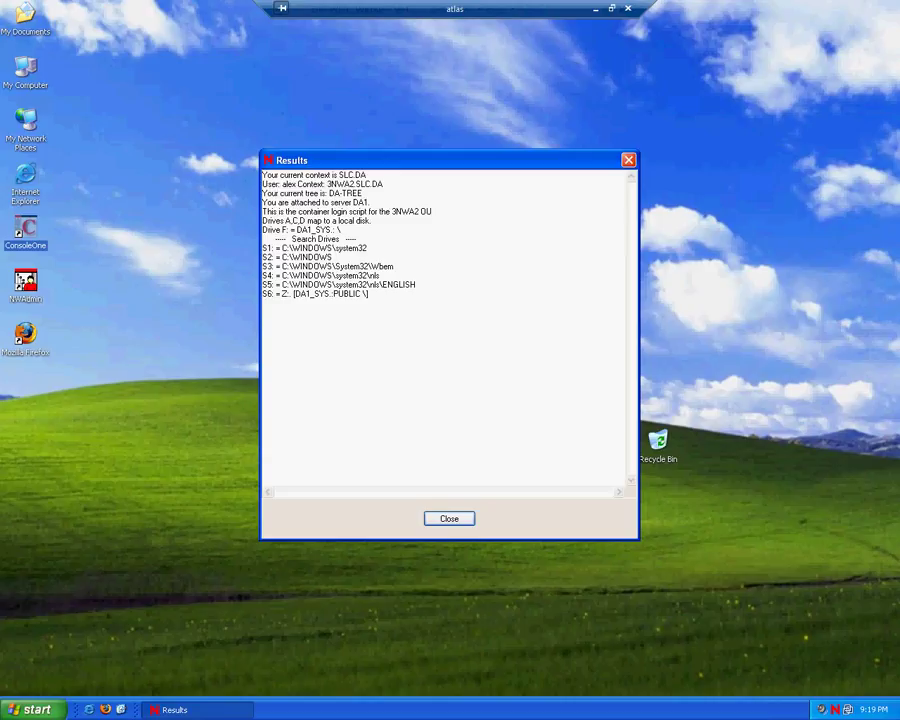
{"action": "left_click_drag", "start_coordinate": [319, 193], "coordinate": [242, 158]}
{"action": "left_click_drag", "start_coordinate": [370, 211], "coordinate": [255, 176]}
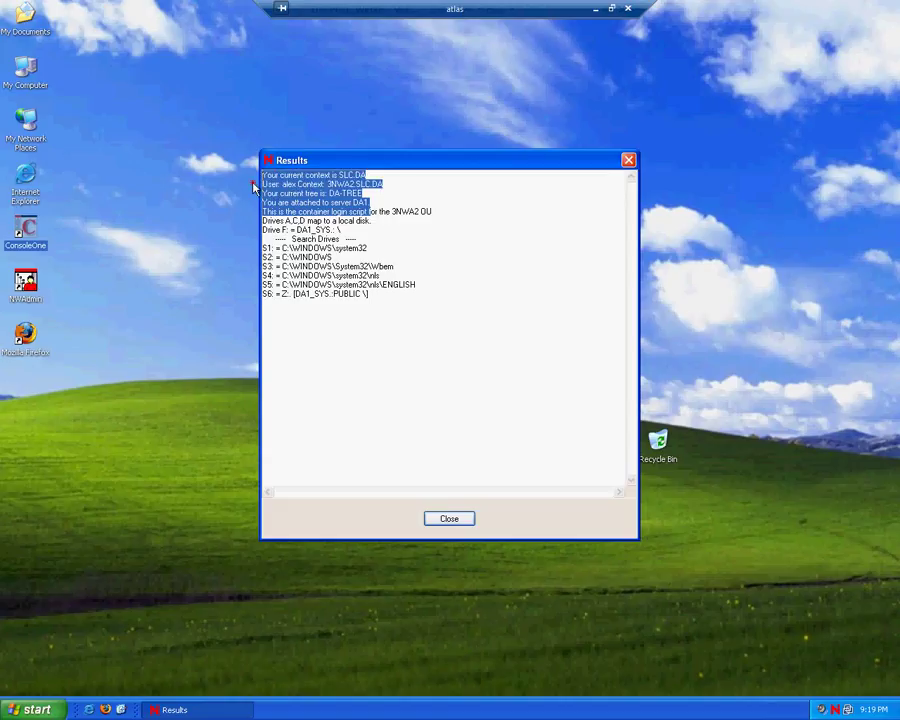
{"action": "left_click", "coordinate": [383, 184]}
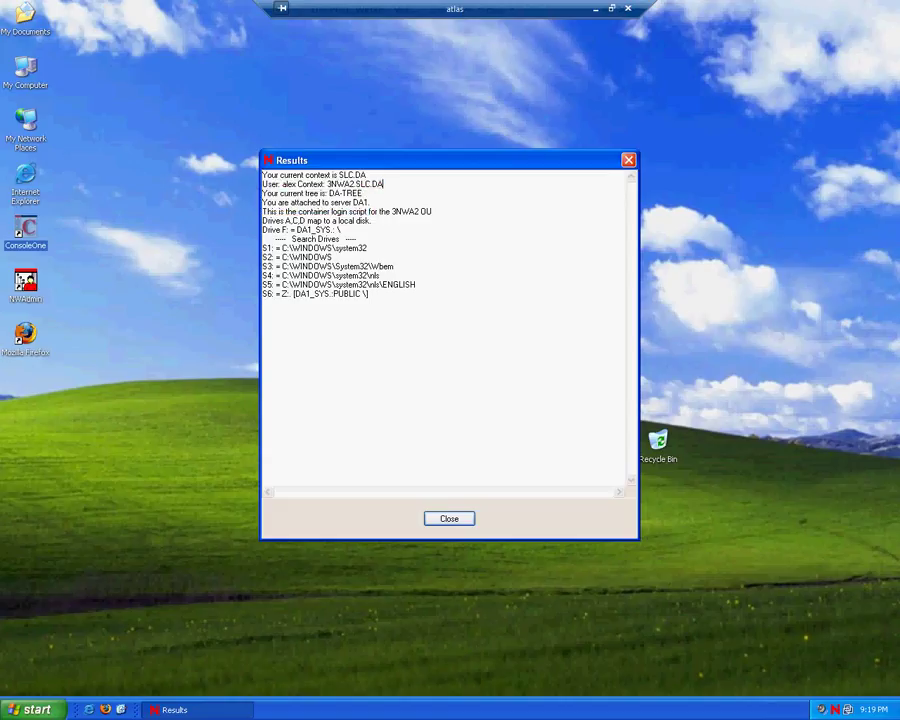
{"action": "left_click_drag", "start_coordinate": [356, 202], "coordinate": [258, 174]}
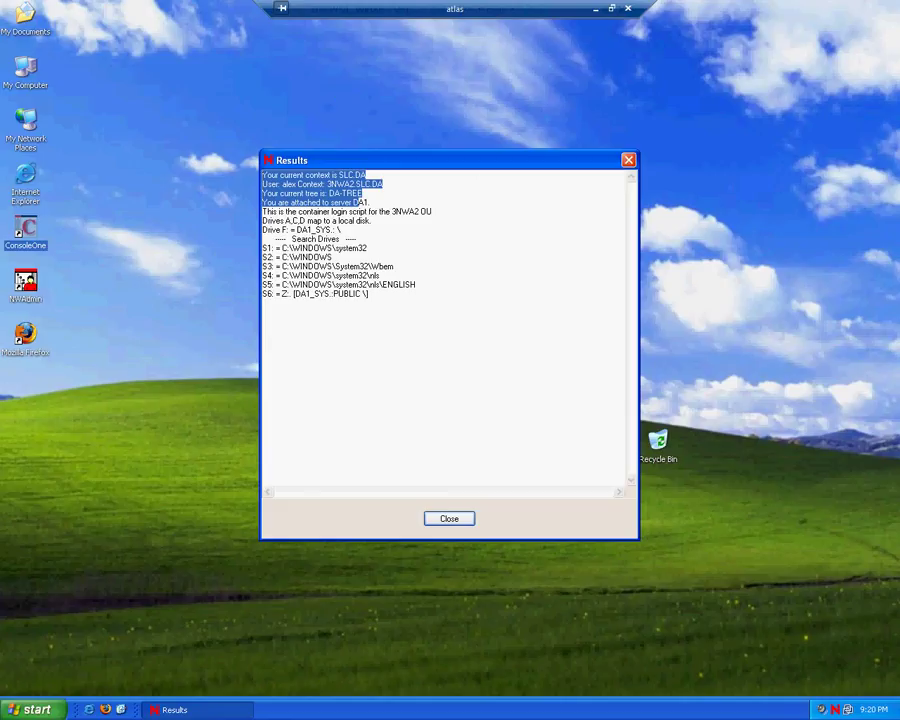
{"action": "left_click_drag", "start_coordinate": [466, 205], "coordinate": [240, 207]}
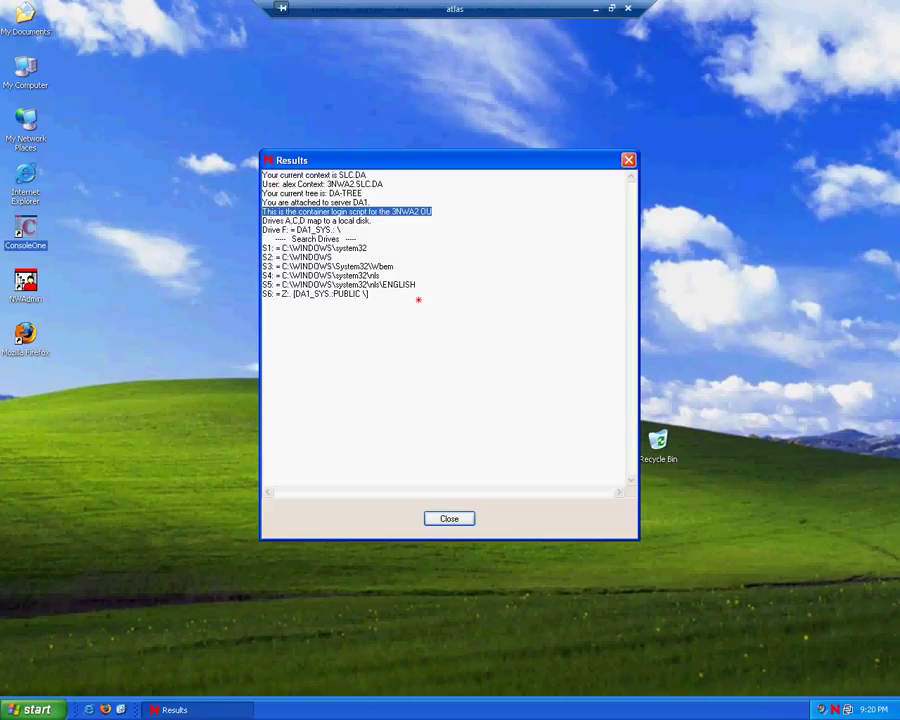
{"action": "left_click_drag", "start_coordinate": [418, 297], "coordinate": [236, 222]}
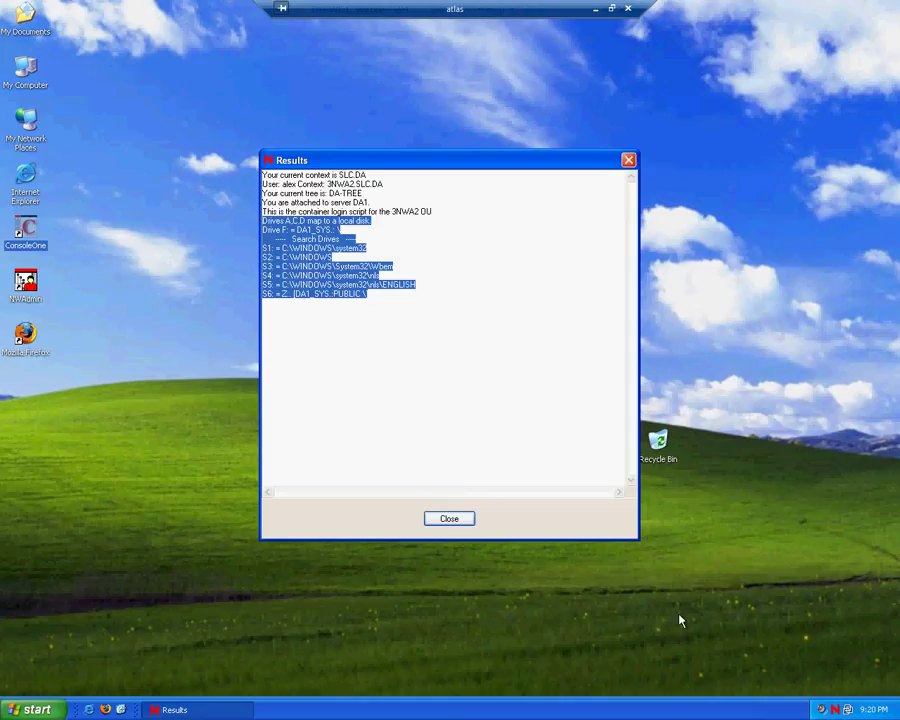
{"action": "left_click", "coordinate": [463, 521]}
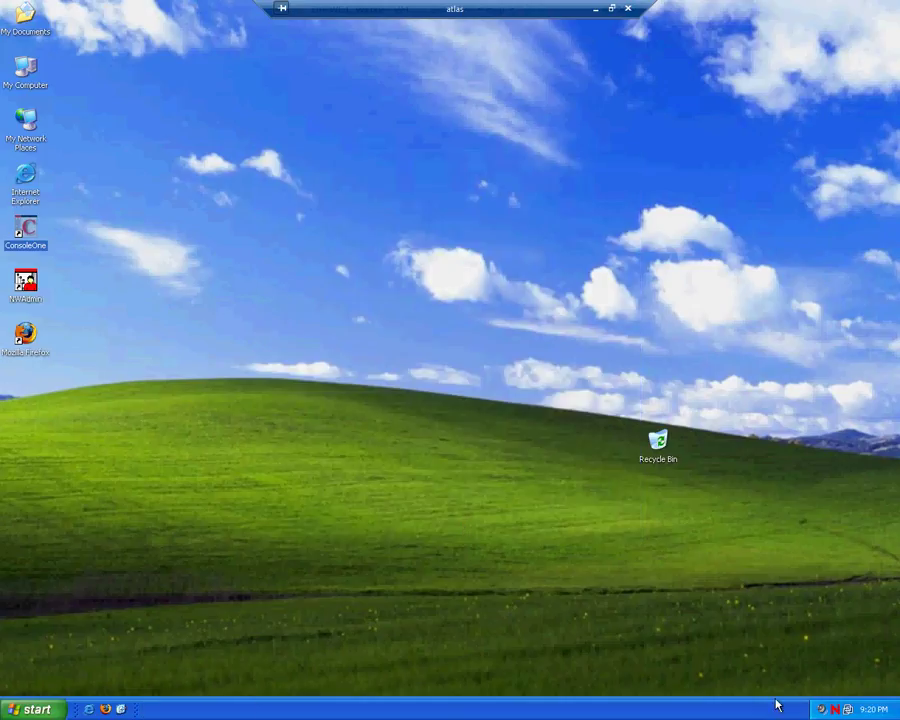
- Start a new Novell Login and choose the SLC.DA context
{"action": "right_click", "coordinate": [836, 710]}
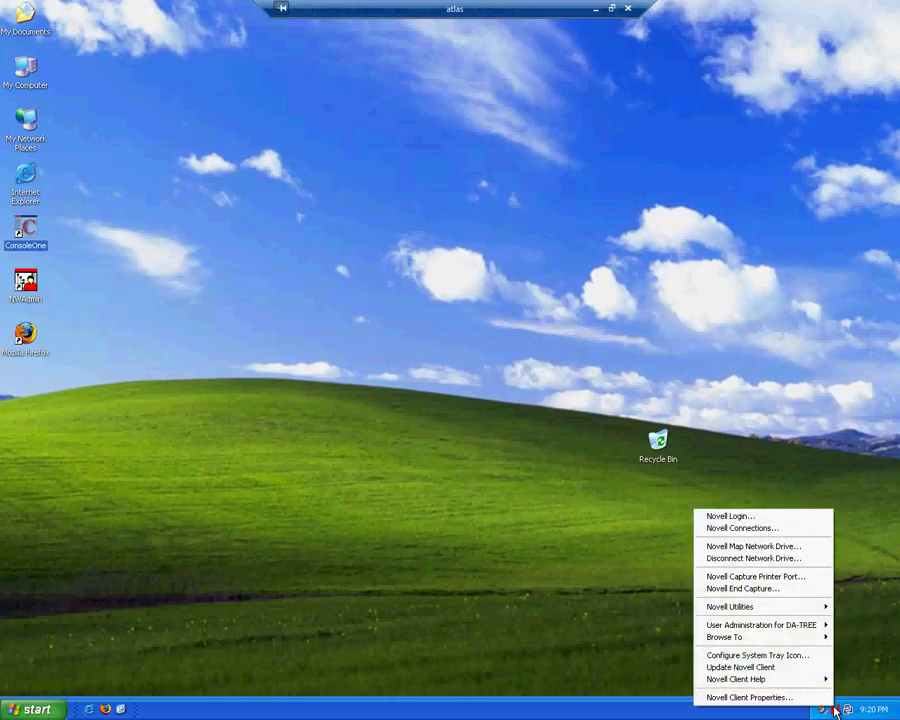
{"action": "left_click", "coordinate": [755, 518]}
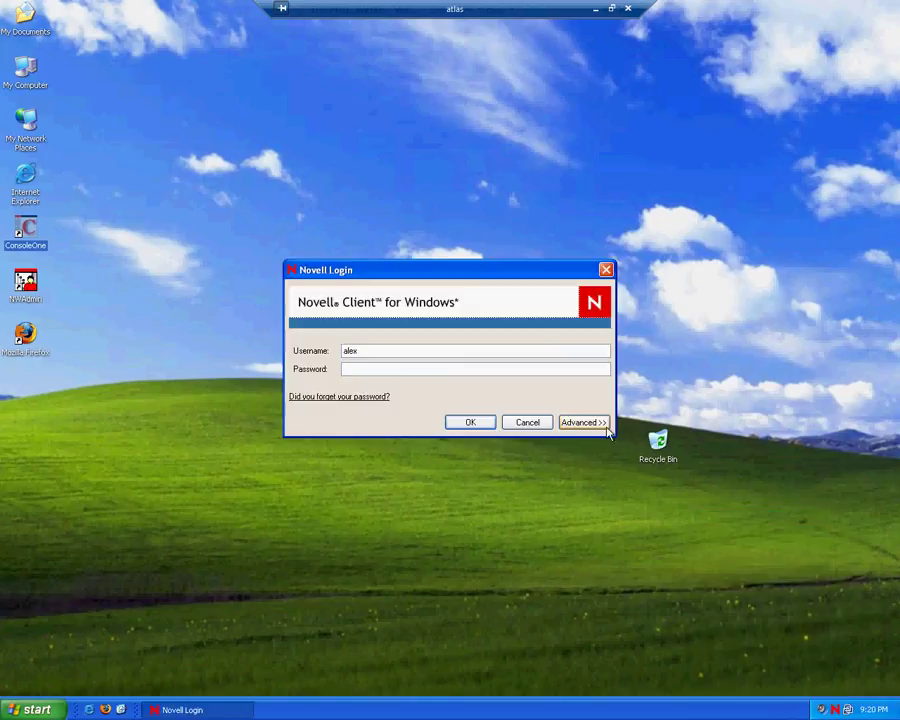
{"action": "left_click", "coordinate": [595, 424]}
{"action": "left_click", "coordinate": [484, 466]}
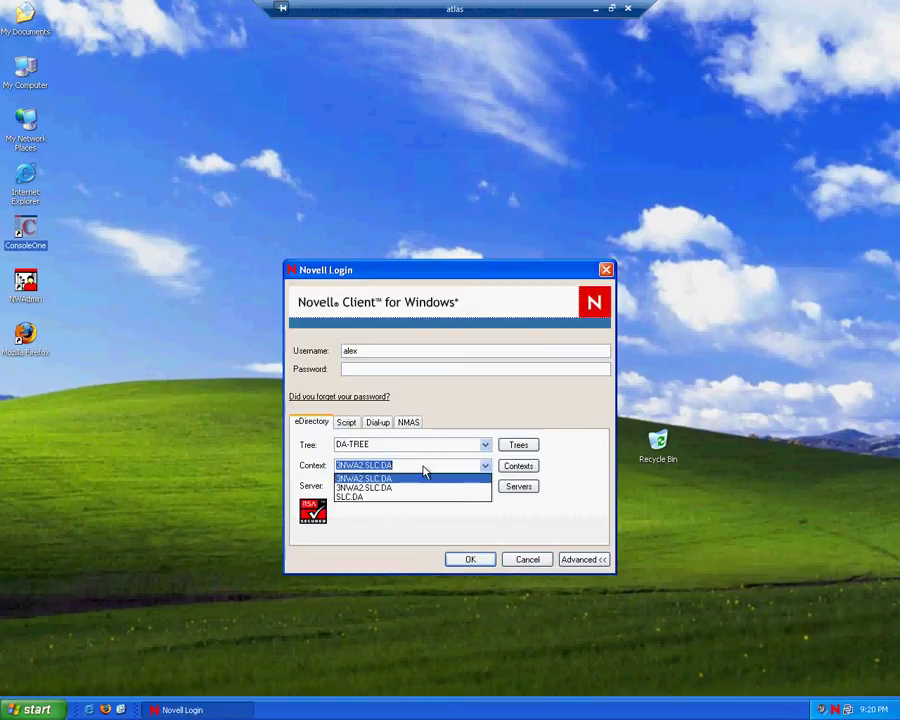
{"action": "left_click", "coordinate": [366, 497]}
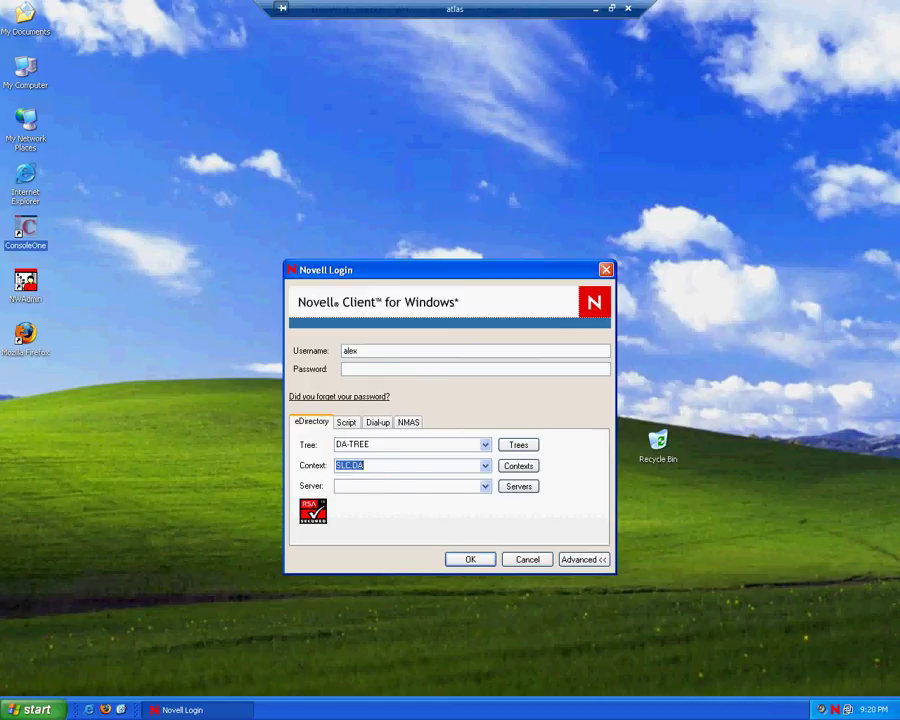
- Log in as admin with the password and confirm replacing the alex session
{"action": "key", "text": "alt+u"}
{"action": "type", "text": "admin"}
{"action": "key", "text": "Tab"}
{"action": "type", "text": "*****"}
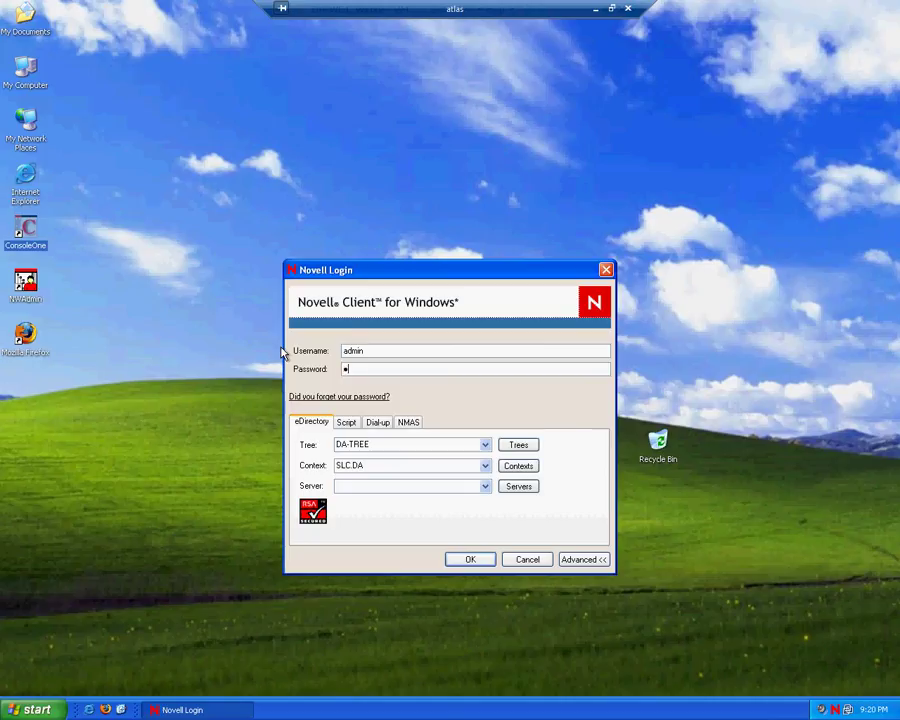
{"action": "key", "text": "BackSpace"}
{"action": "key", "text": "BackSpace"}
{"action": "key", "text": "BackSpace"}
{"action": "key", "text": "BackSpace"}
{"action": "key", "text": "BackSpace"}
{"action": "type", "text": "****"}
{"action": "key", "text": "Return"}
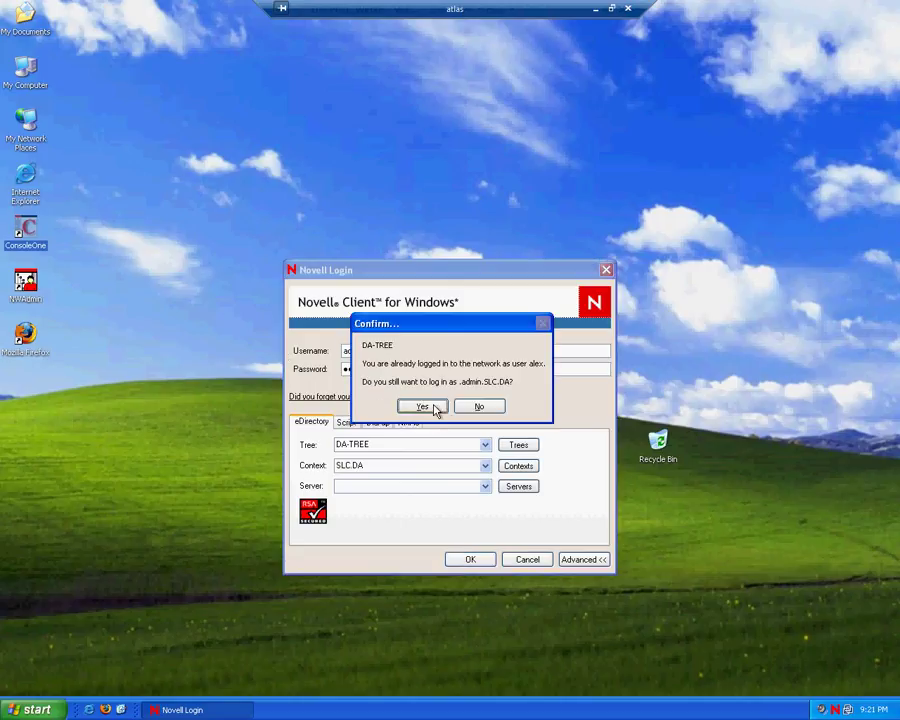
{"action": "left_click", "coordinate": [425, 405]}
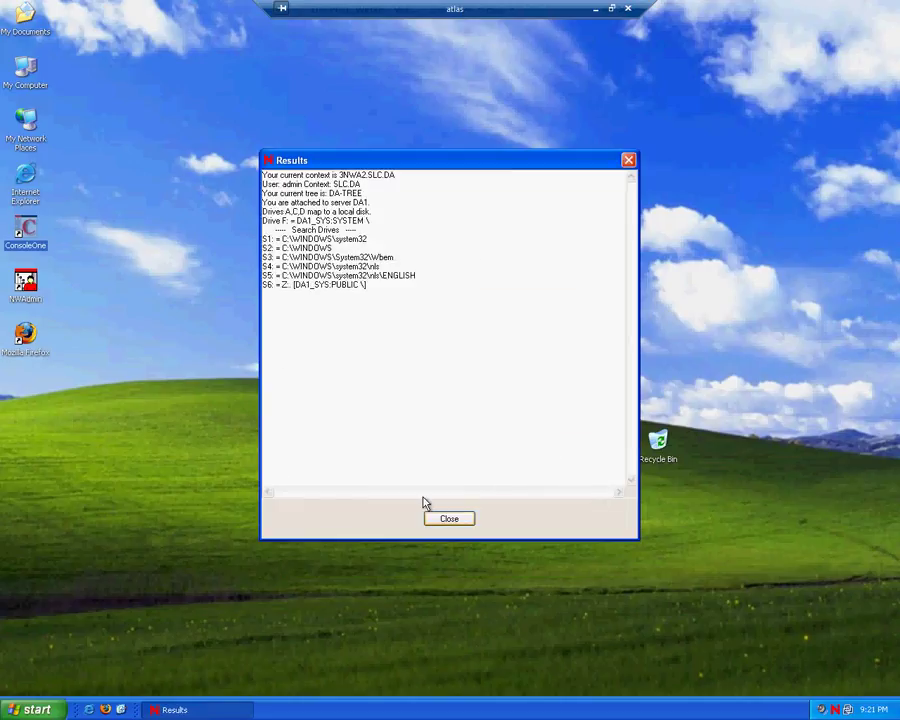
- Dismiss the login results and open the 3NWA2 container under DA-TREE > DA > SLC
{"action": "left_click", "coordinate": [455, 524]}
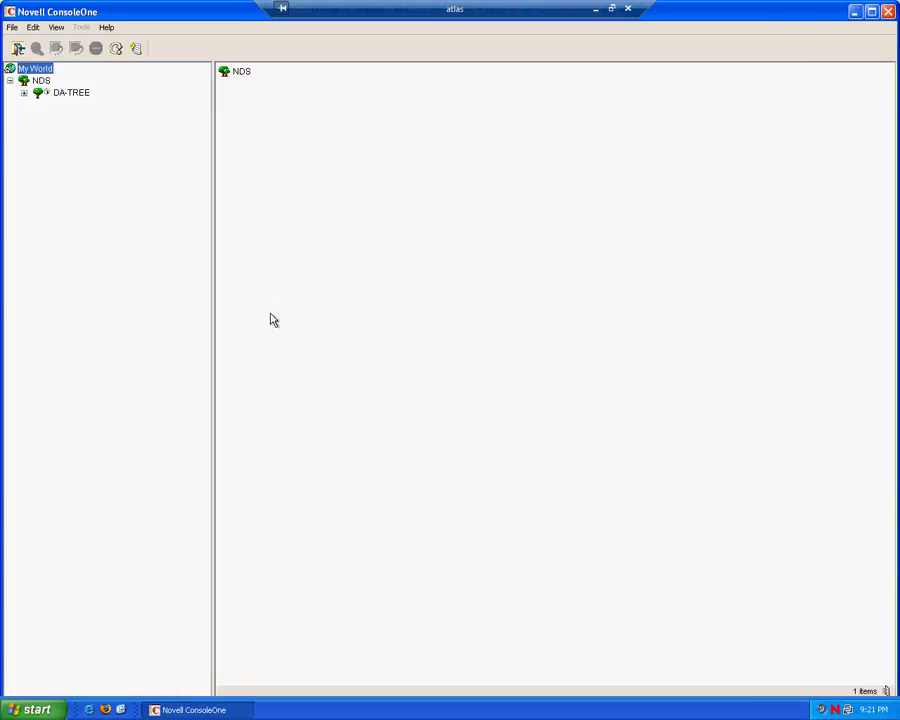
{"action": "left_click", "coordinate": [24, 92]}
{"action": "left_click", "coordinate": [38, 105]}
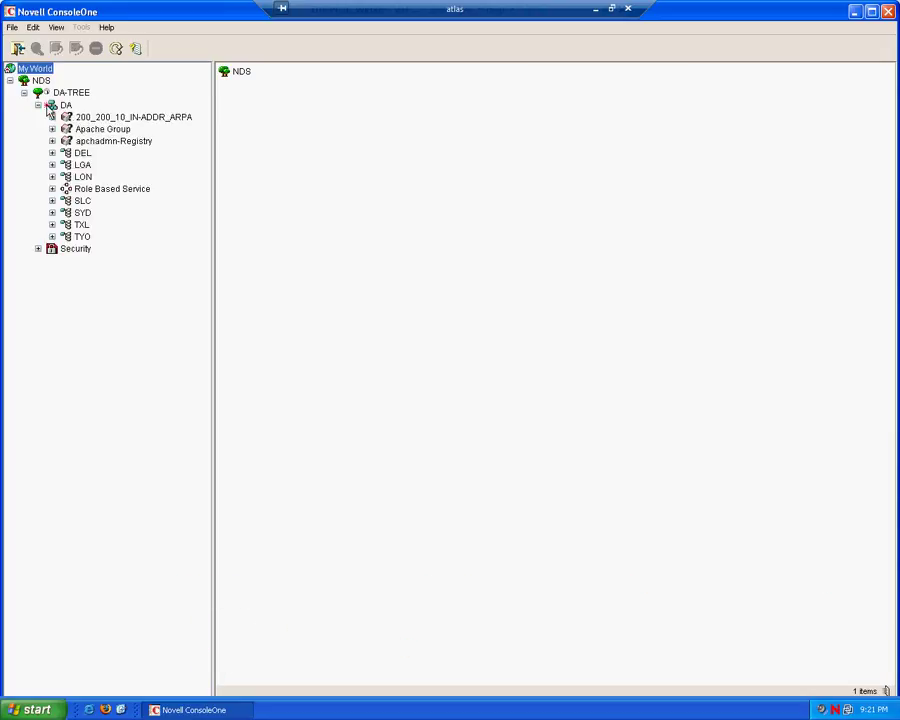
{"action": "left_click", "coordinate": [82, 200]}
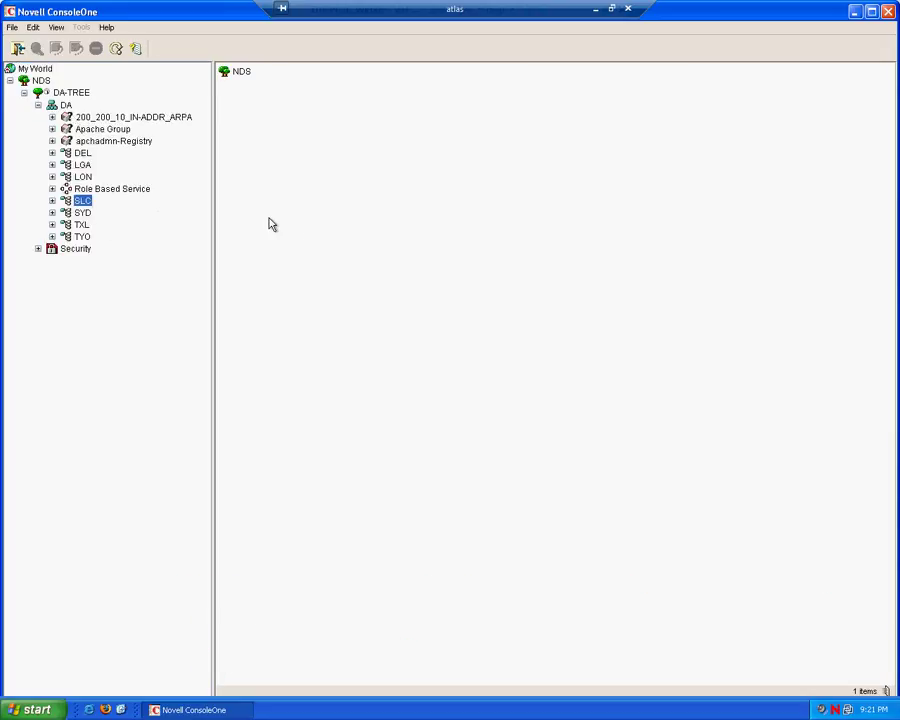
{"action": "left_click", "coordinate": [246, 72]}
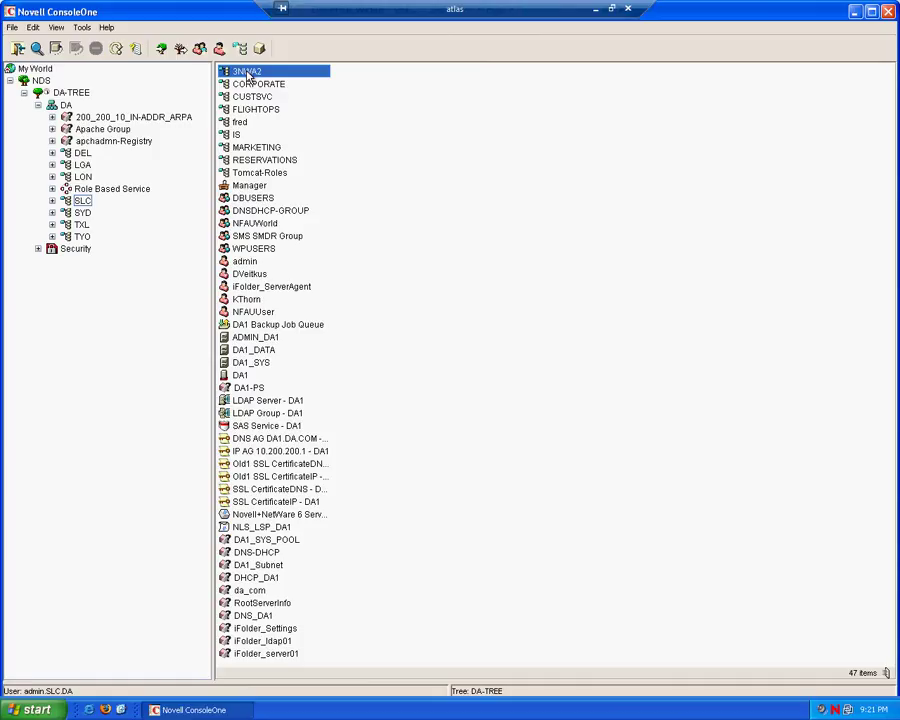
{"action": "double_click", "coordinate": [247, 72]}
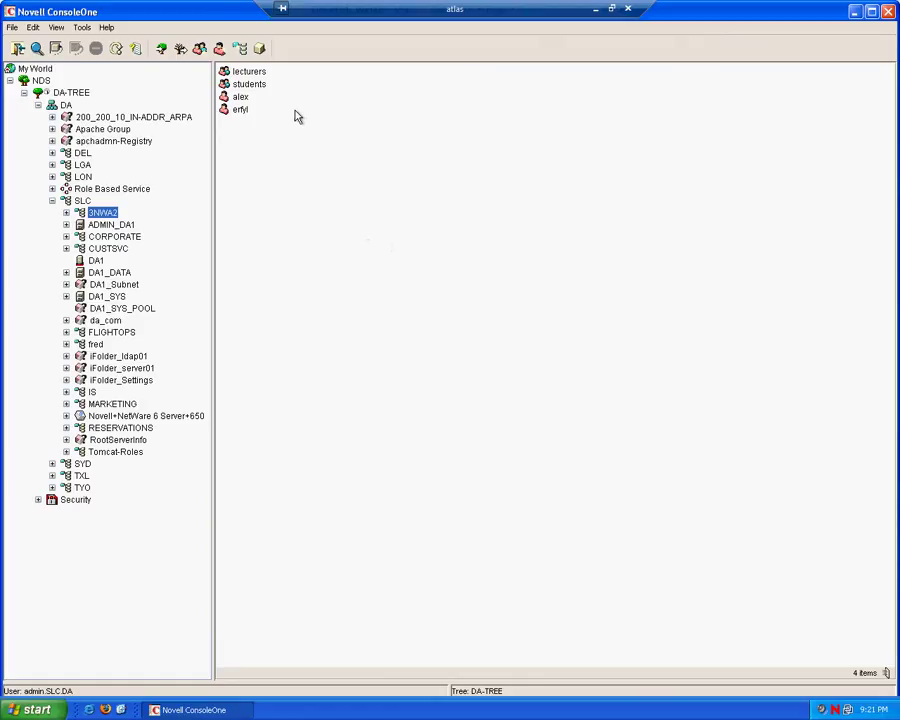
- Create a new Profile object named Lect_profile in 3NWA2
{"action": "left_click", "coordinate": [264, 53]}
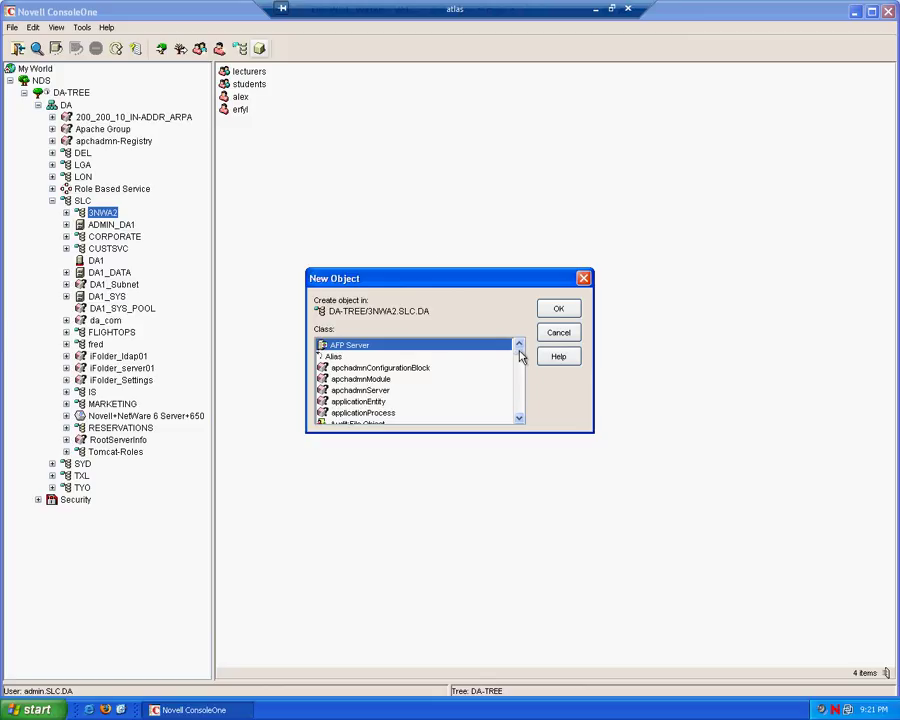
{"action": "scroll", "coordinate": [519, 357], "scroll_direction": "down", "scroll_amount": 10}
{"action": "scroll", "coordinate": [340, 412], "scroll_direction": "down", "scroll_amount": 1}
{"action": "left_click", "coordinate": [342, 399]}
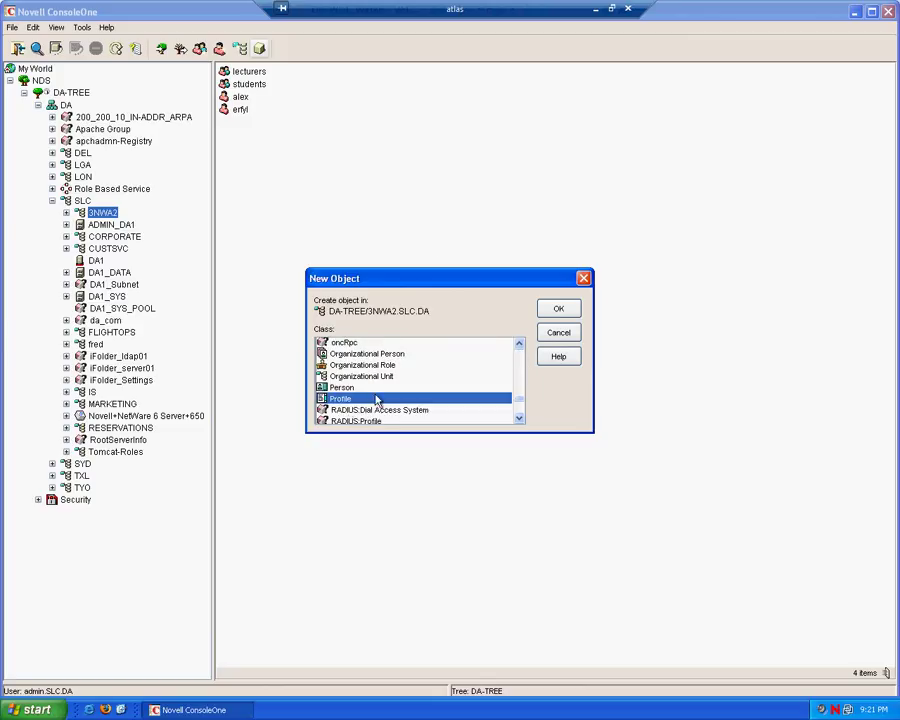
{"action": "left_click", "coordinate": [566, 308]}
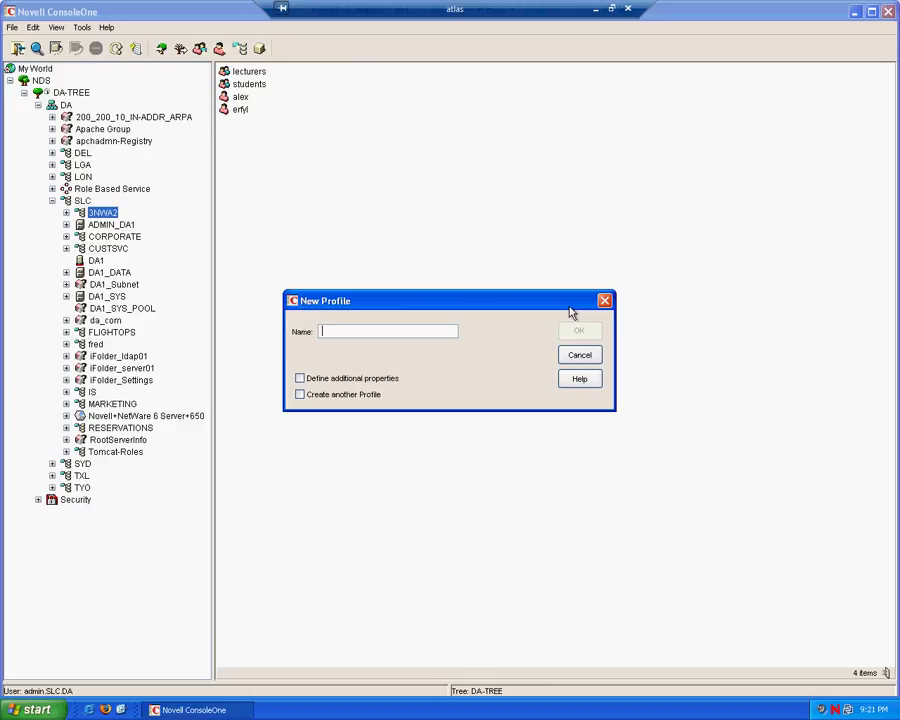
{"action": "type", "text": "Lect_profile"}
{"action": "left_click", "coordinate": [591, 332]}
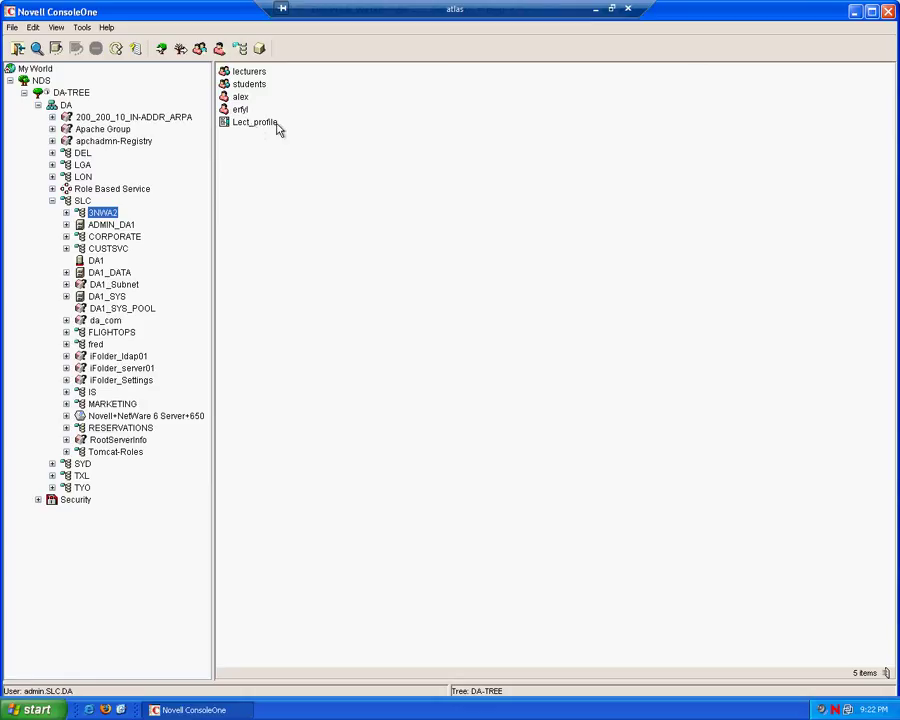
- Add WRITE "This is the profile" to Lect_profile's login script and save it
{"action": "right_click", "coordinate": [249, 126]}
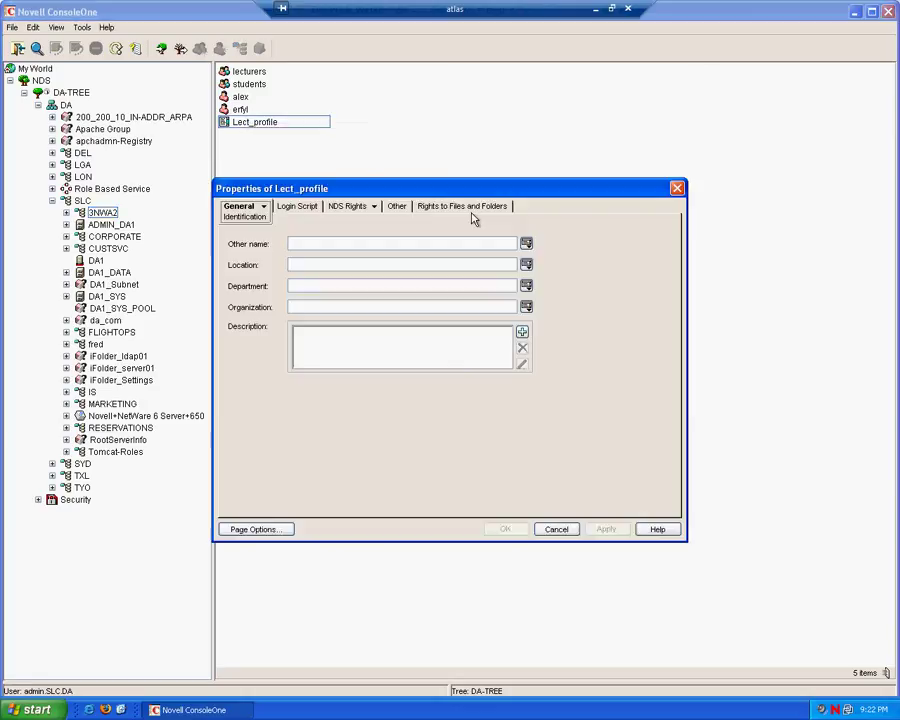
{"action": "left_click", "coordinate": [296, 208]}
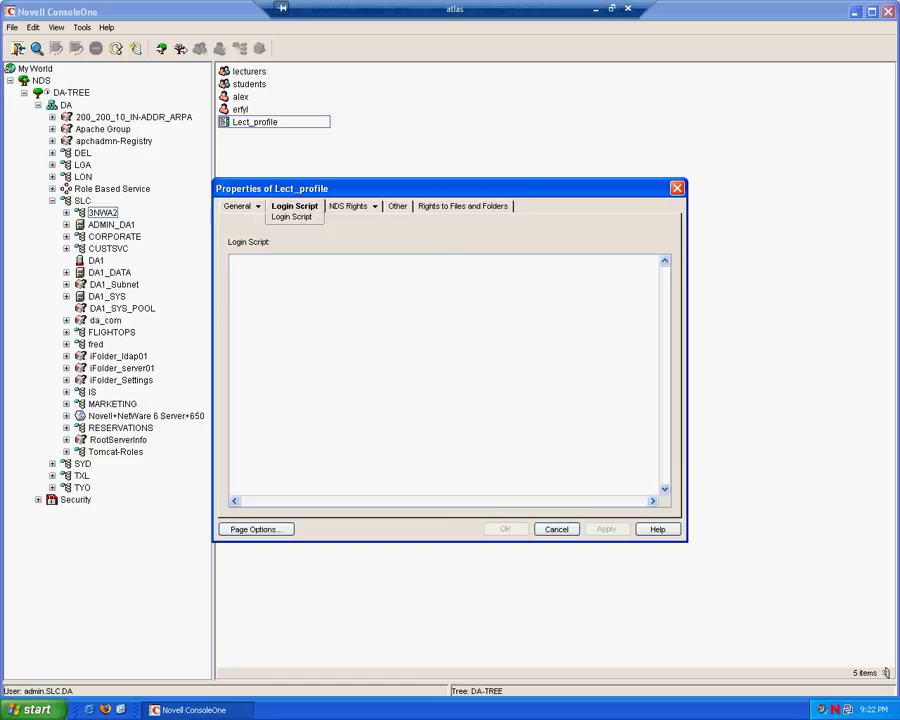
{"action": "type", "text": "WRI"}
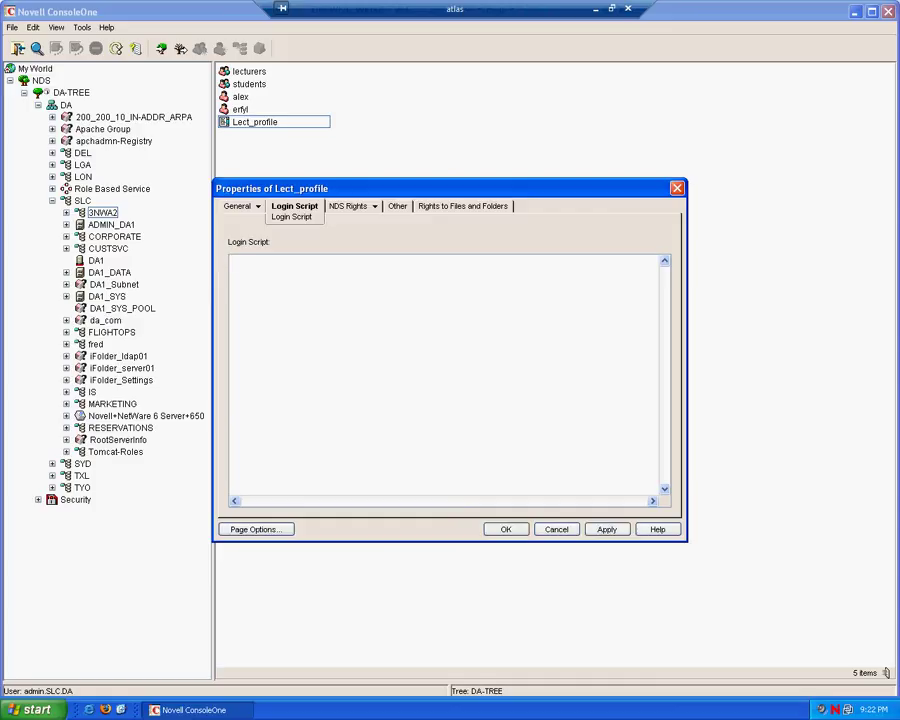
{"action": "type", "text": "TE \"This is the profile"}
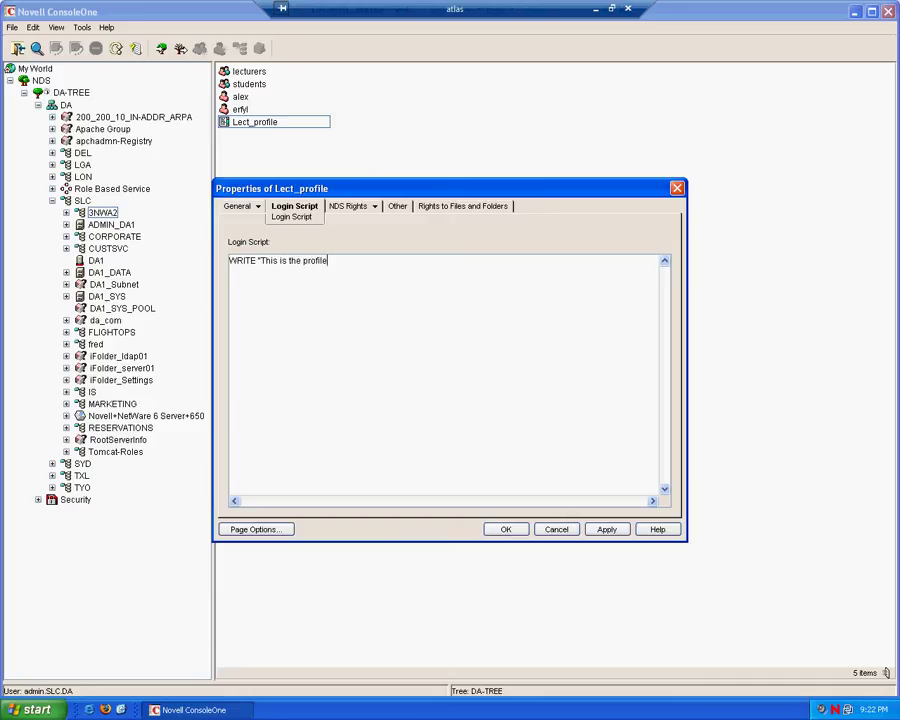
{"action": "type", "text": "\""}
{"action": "left_click", "coordinate": [505, 530]}
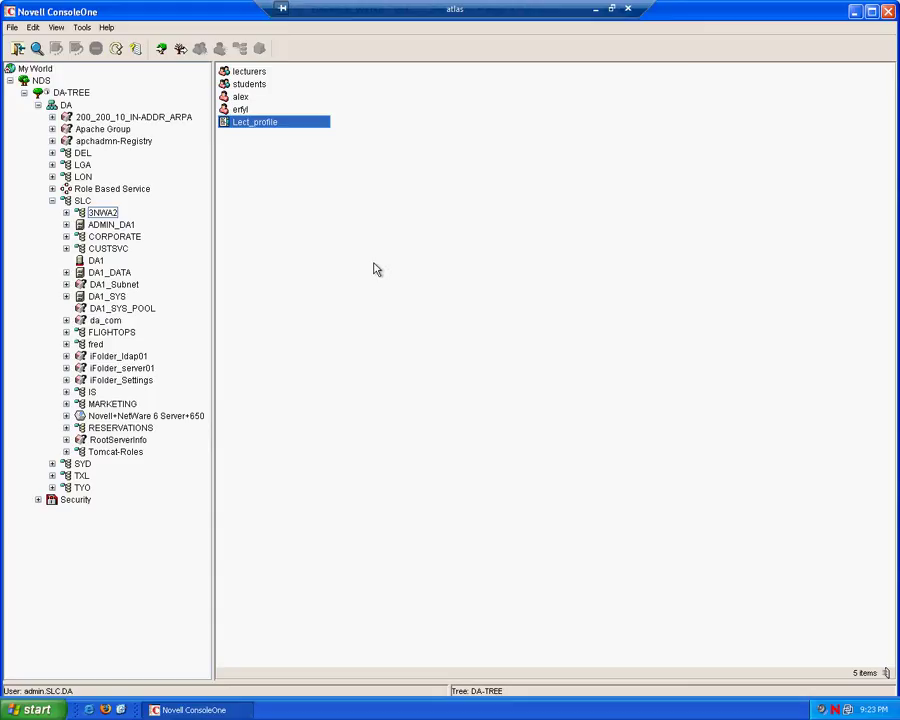
- Add lecturers as a Lect_profile trustee with Compare and Read on all attributes, and save
{"action": "right_click", "coordinate": [250, 126]}
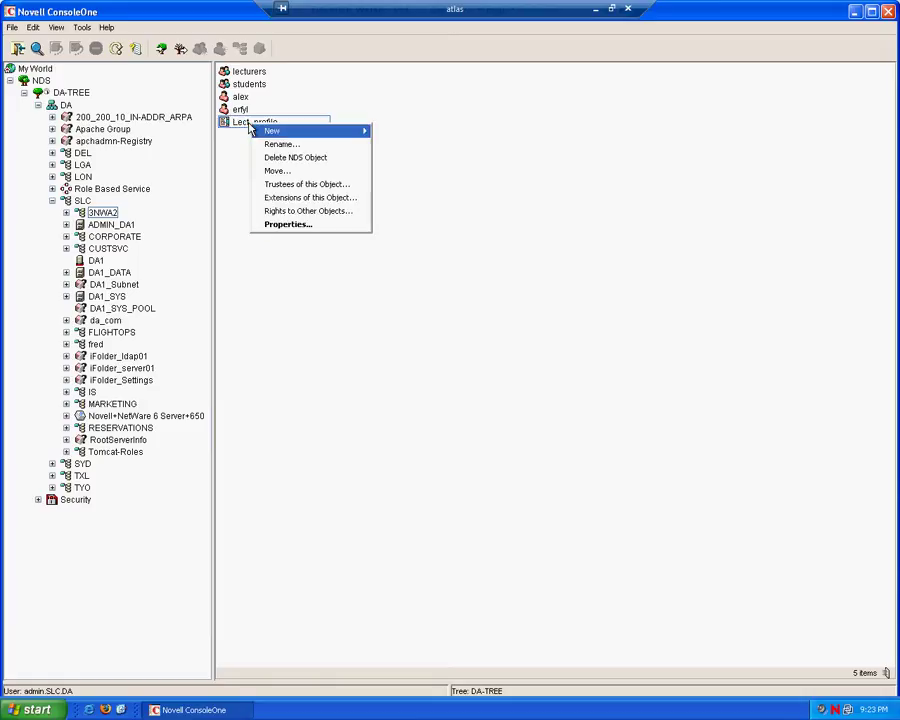
{"action": "left_click", "coordinate": [292, 185]}
{"action": "left_click", "coordinate": [638, 259]}
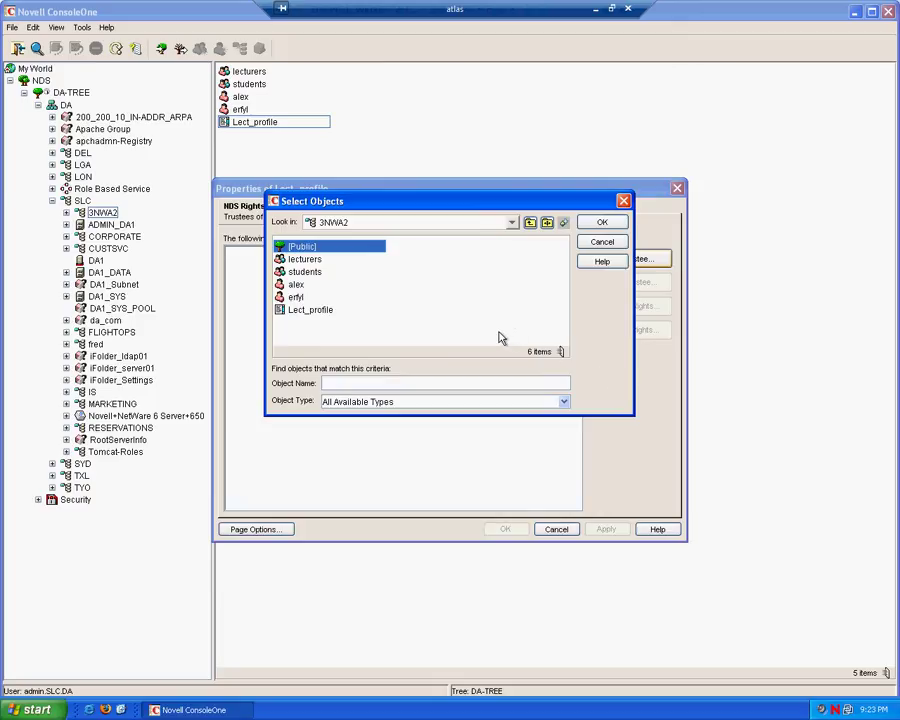
{"action": "left_click", "coordinate": [305, 259]}
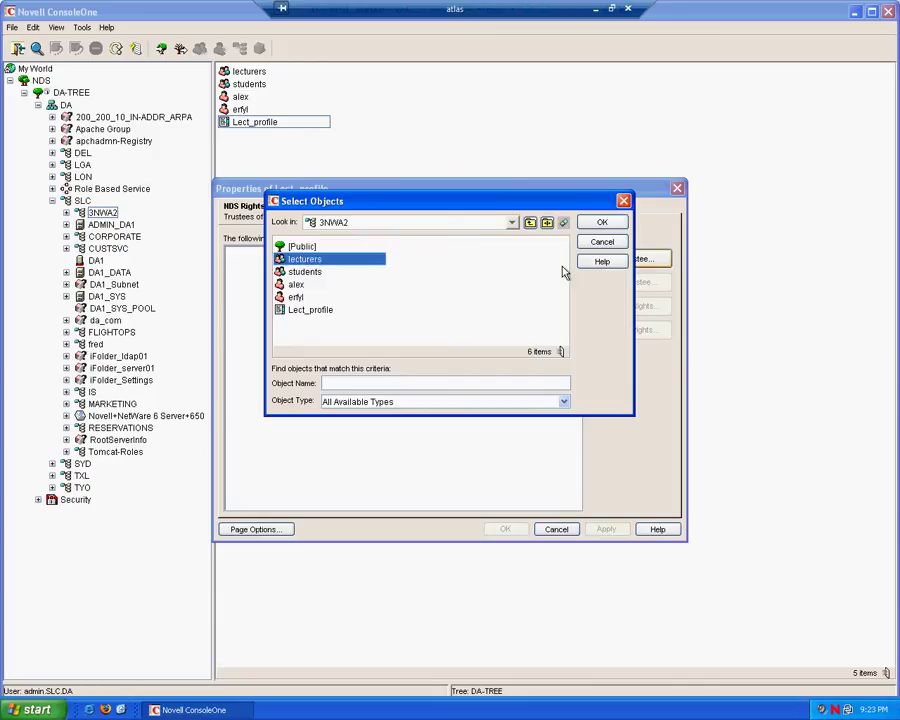
{"action": "left_click", "coordinate": [603, 223]}
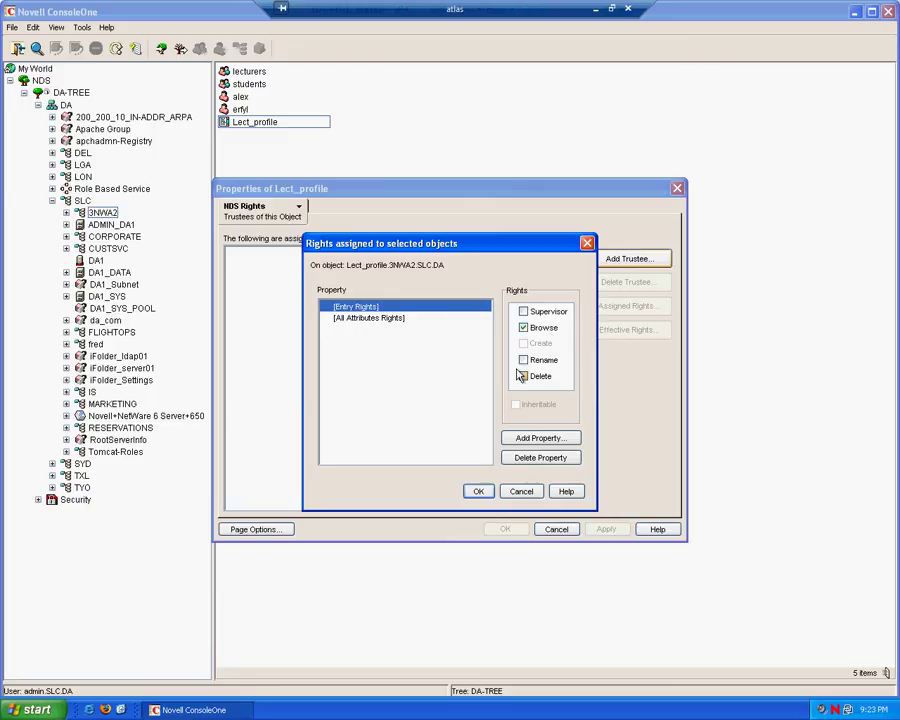
{"action": "left_click", "coordinate": [389, 318]}
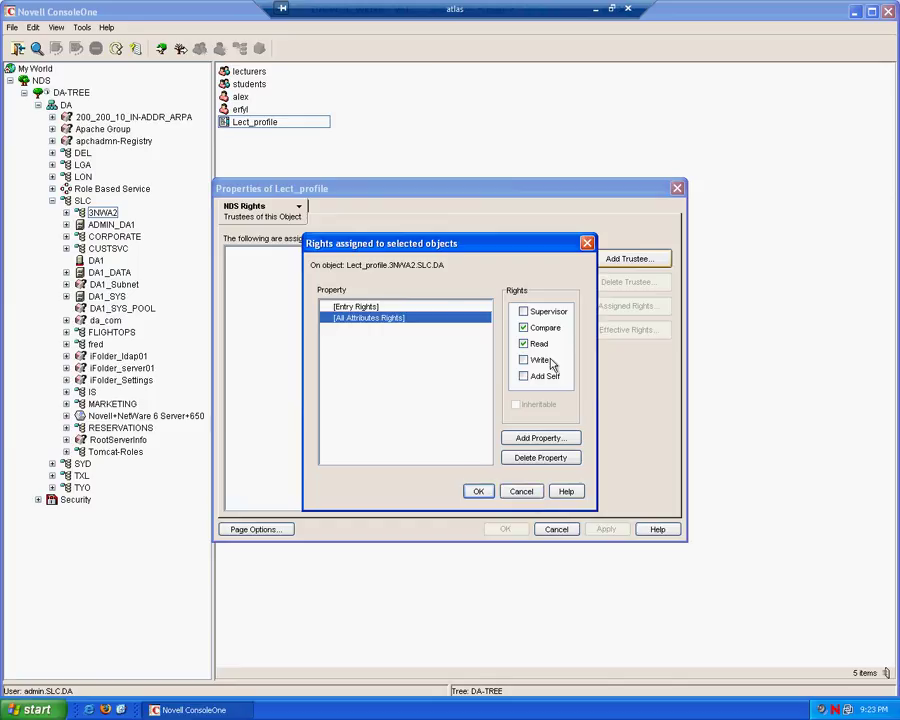
{"action": "left_click", "coordinate": [479, 492]}
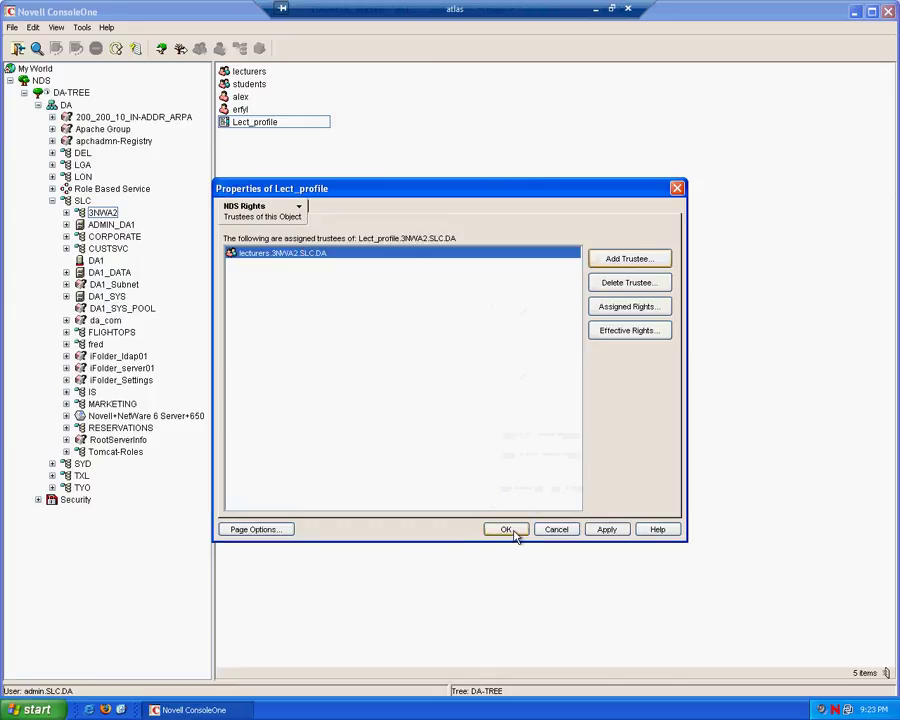
{"action": "left_click", "coordinate": [507, 529]}
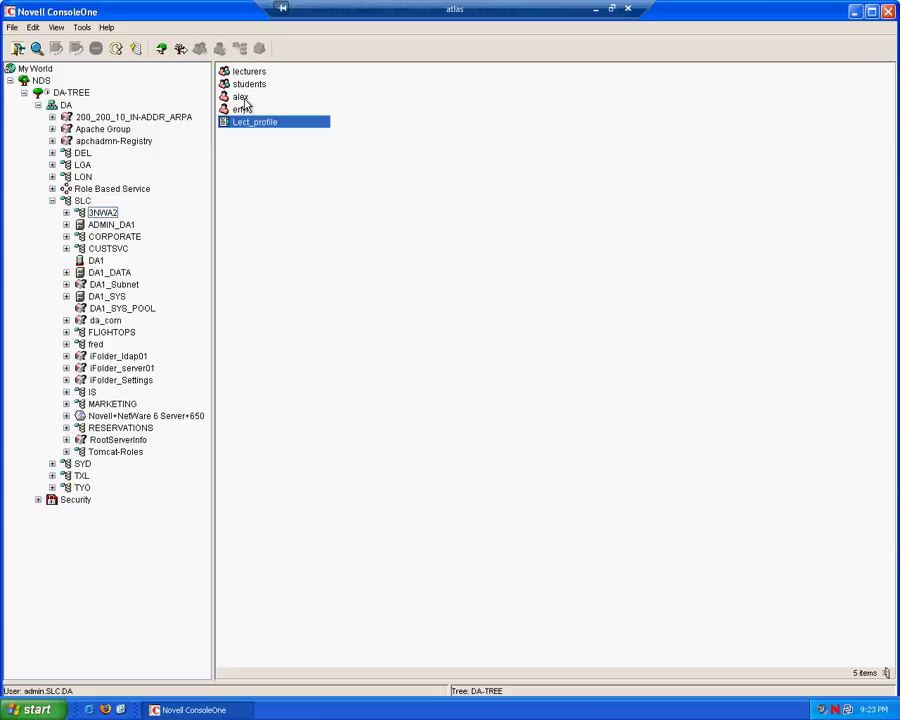
- Set alex's login script profile to Lect_profile.3NWA2.SLC.DA and save the user's properties
{"action": "right_click", "coordinate": [244, 100]}
{"action": "left_click", "coordinate": [332, 200]}
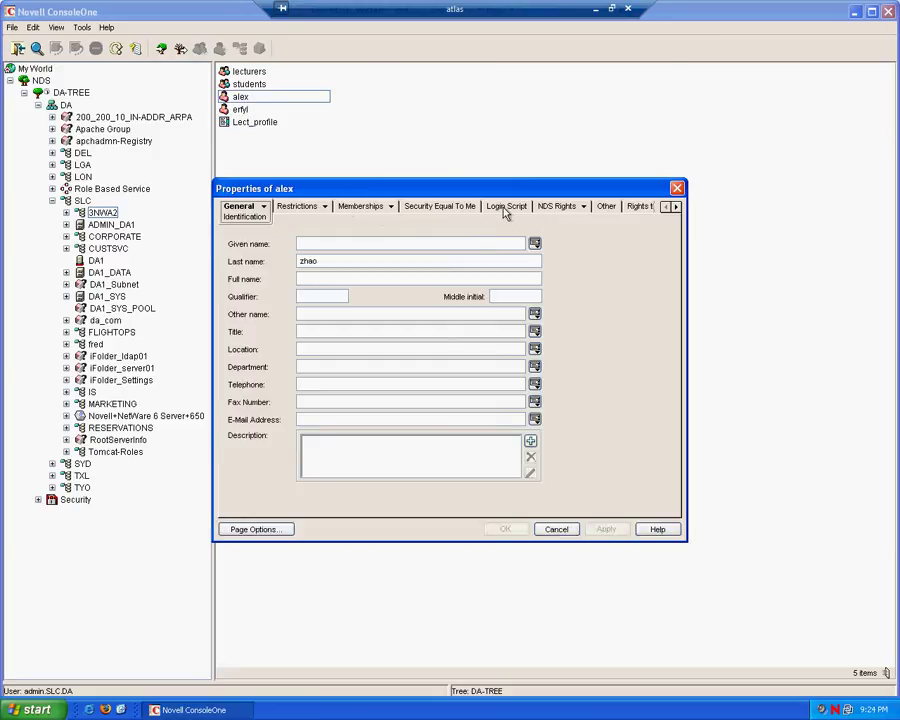
{"action": "left_click", "coordinate": [506, 210]}
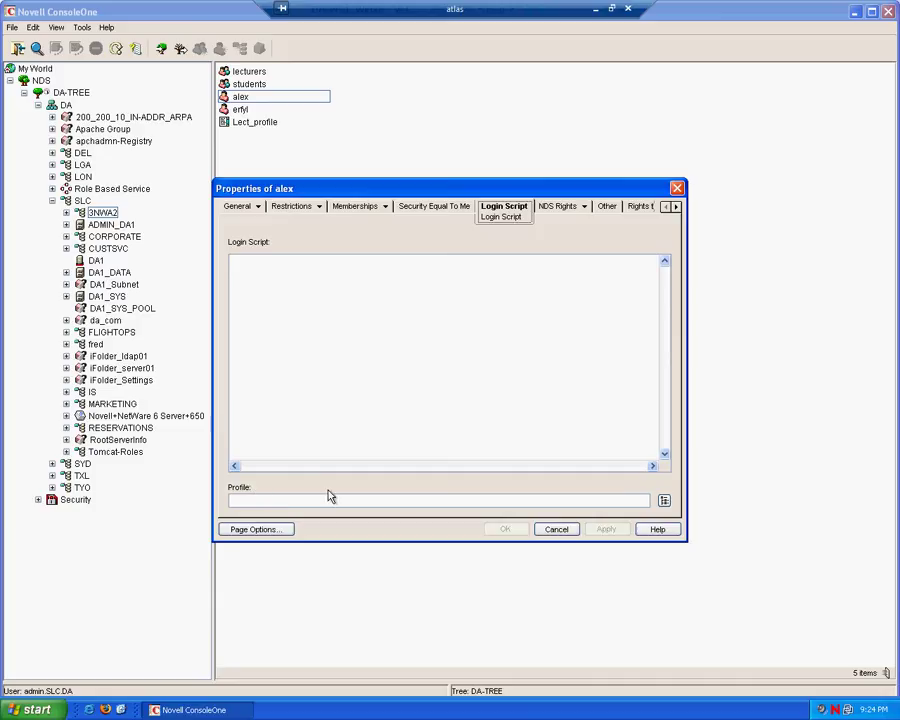
{"action": "left_click", "coordinate": [664, 501]}
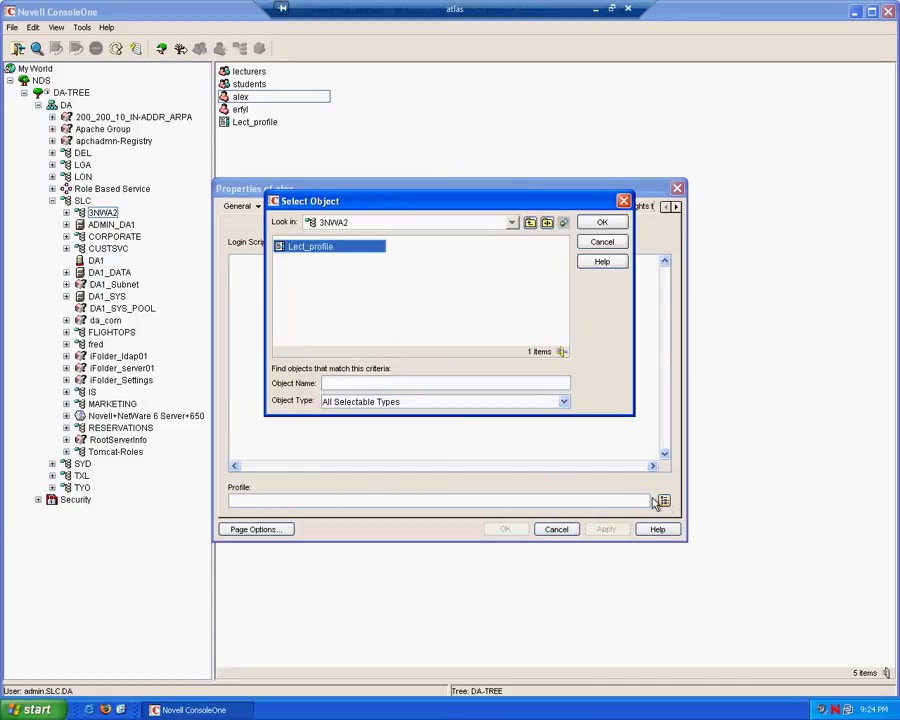
{"action": "left_click", "coordinate": [603, 223]}
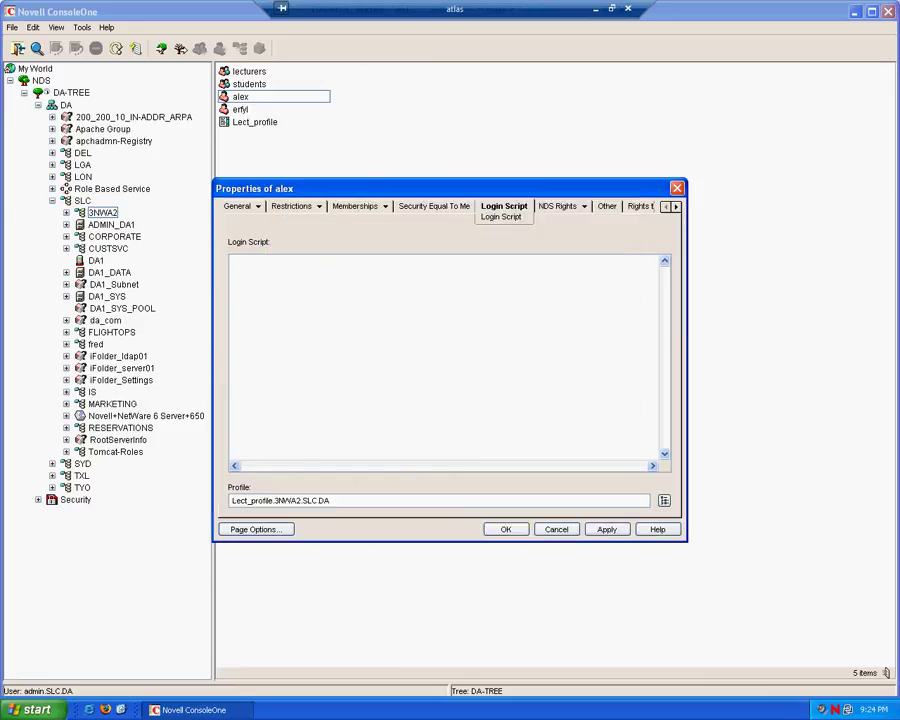
{"action": "left_click", "coordinate": [502, 530]}
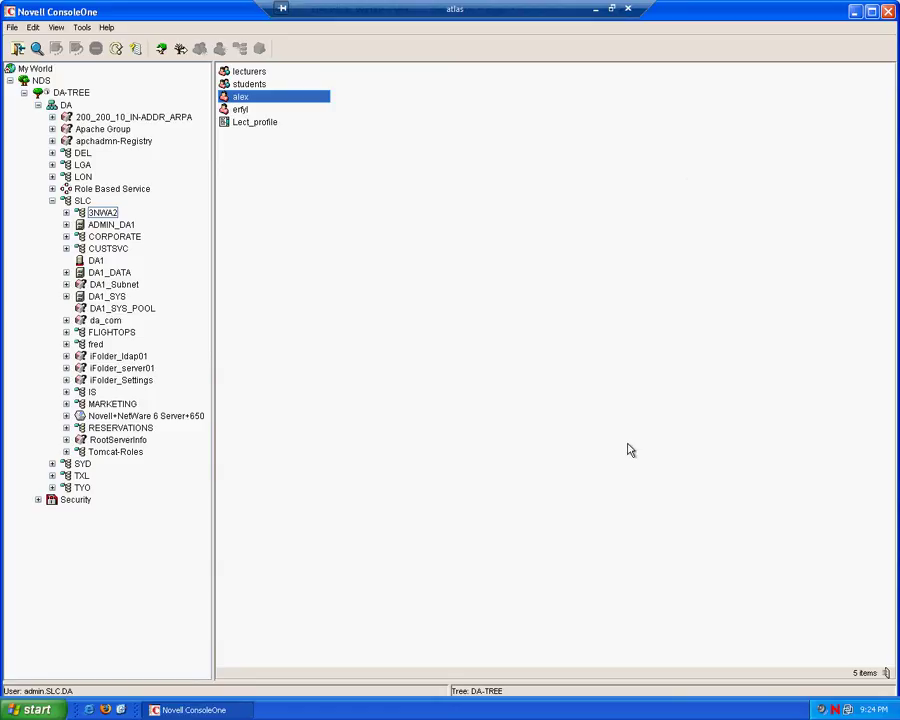
- Add a personal login script to the user with a Write line greeting them by name ('Hello …')
{"action": "right_click", "coordinate": [254, 100]}
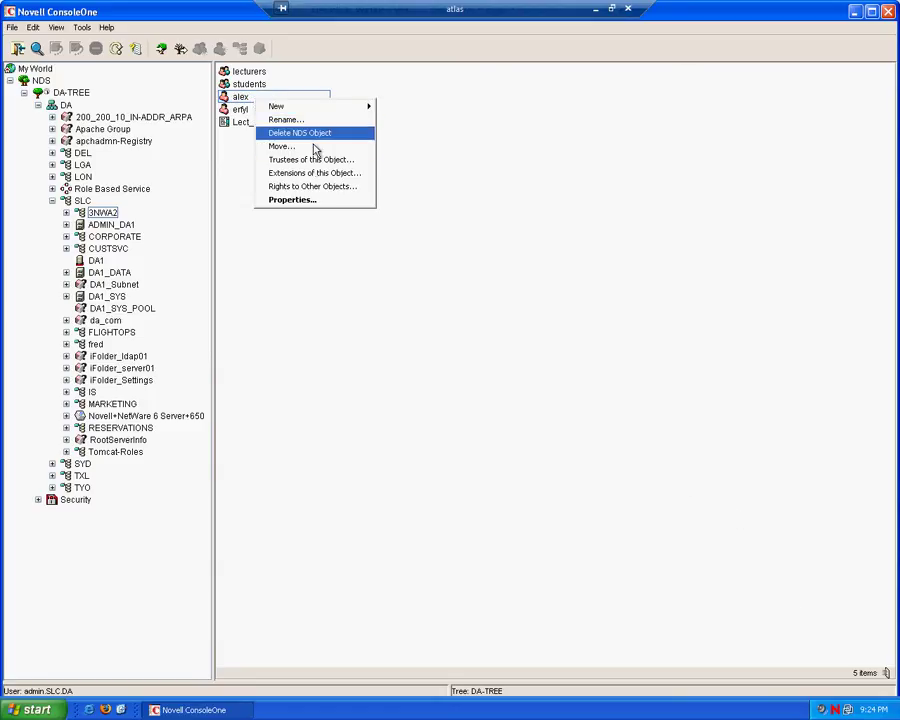
{"action": "left_click", "coordinate": [310, 201]}
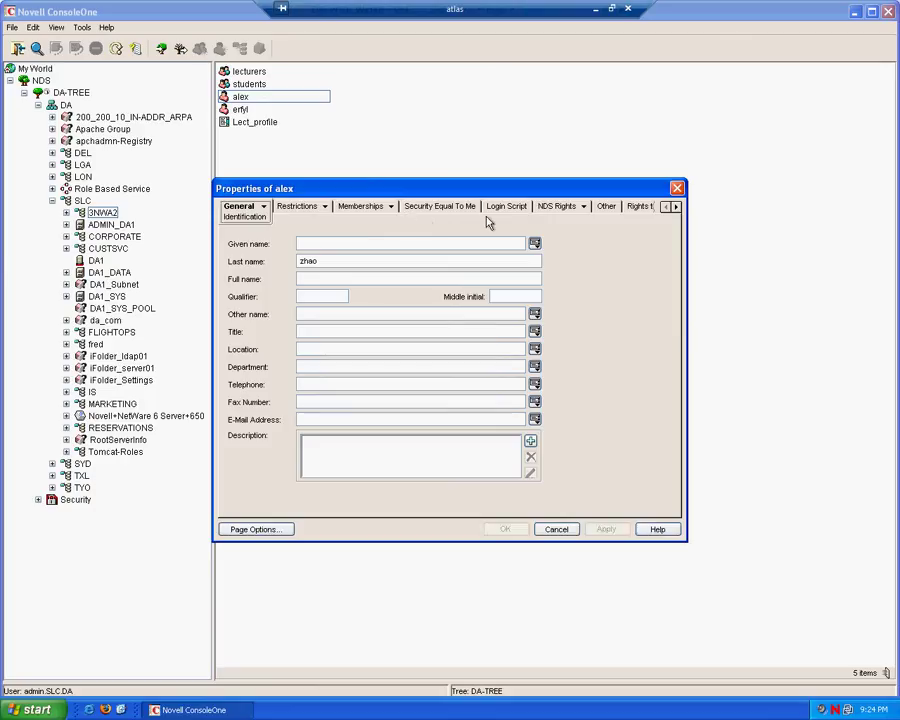
{"action": "left_click", "coordinate": [525, 211]}
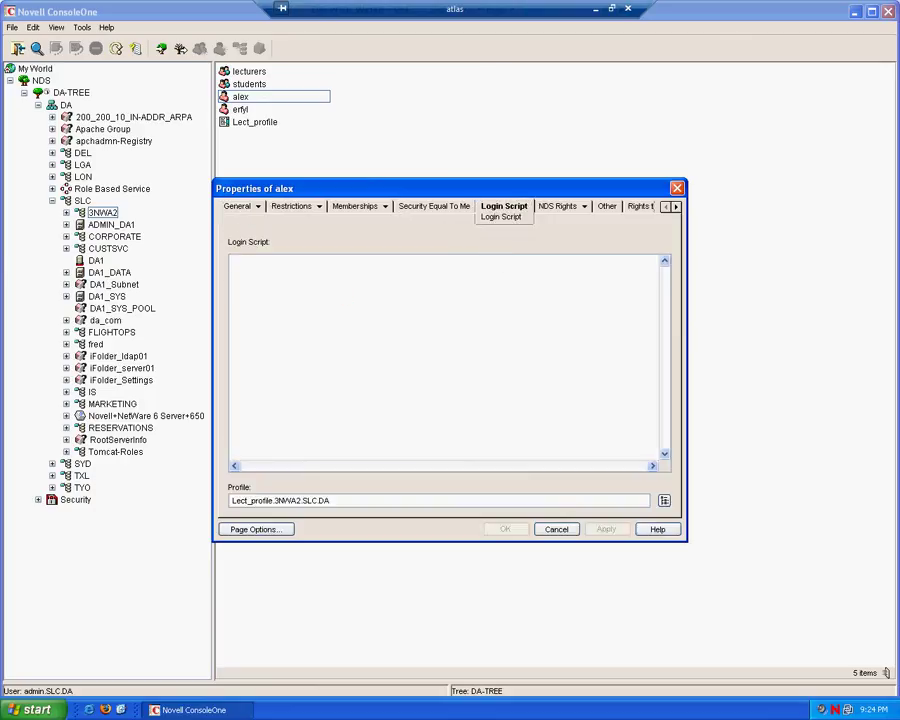
{"action": "type", "text": "Write"}
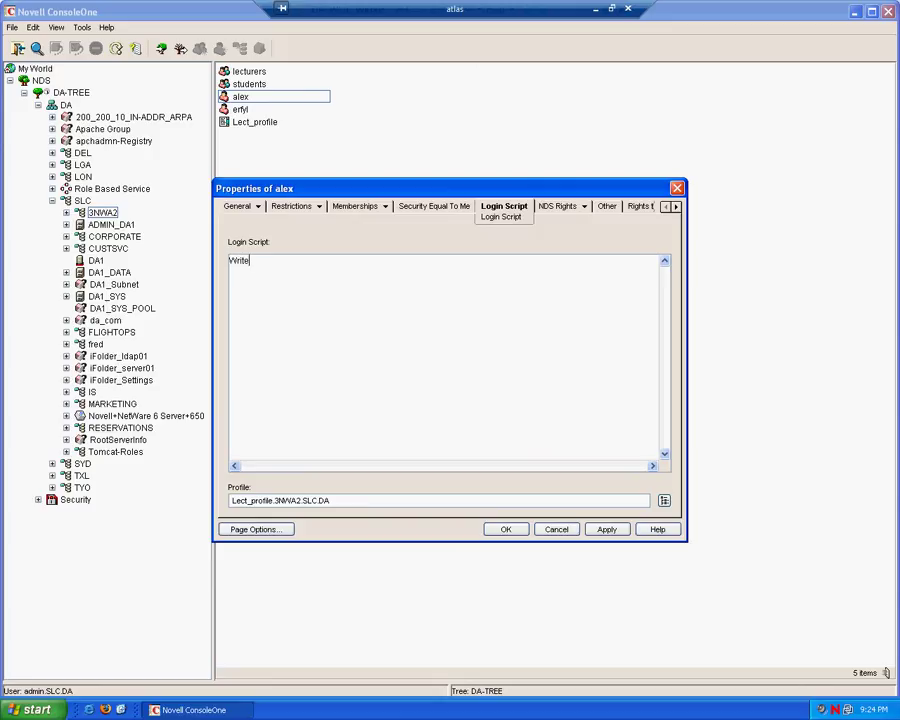
{"action": "type", "text": " \"Hello Alex\""}
{"action": "left_click", "coordinate": [504, 530]}
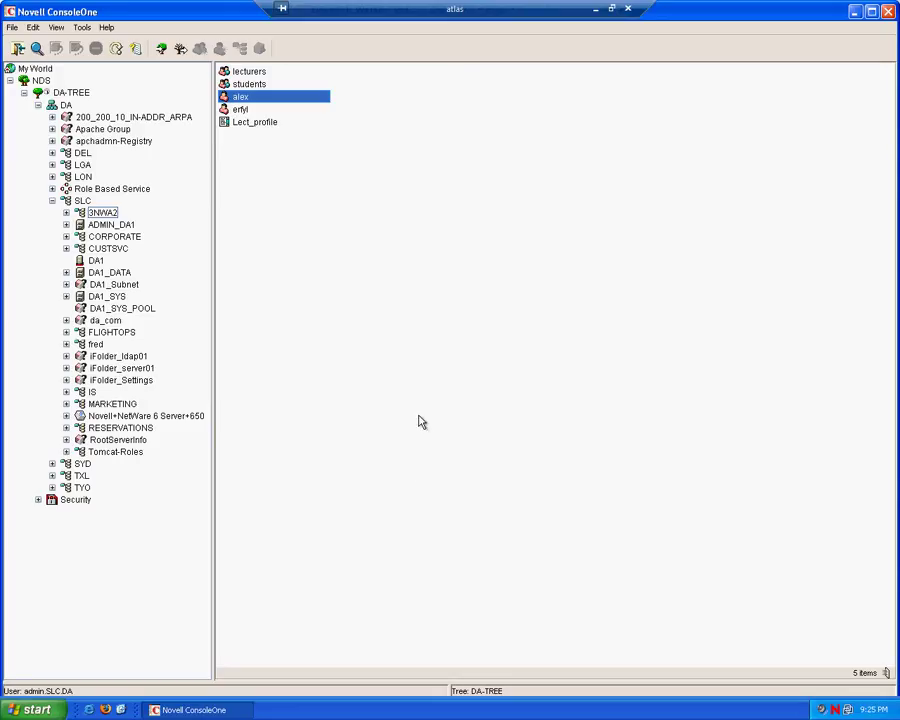
- Close ConsoleOne and start a Novell Login with the context set to 3NWA2.SLC.DA
{"action": "left_click", "coordinate": [889, 12]}
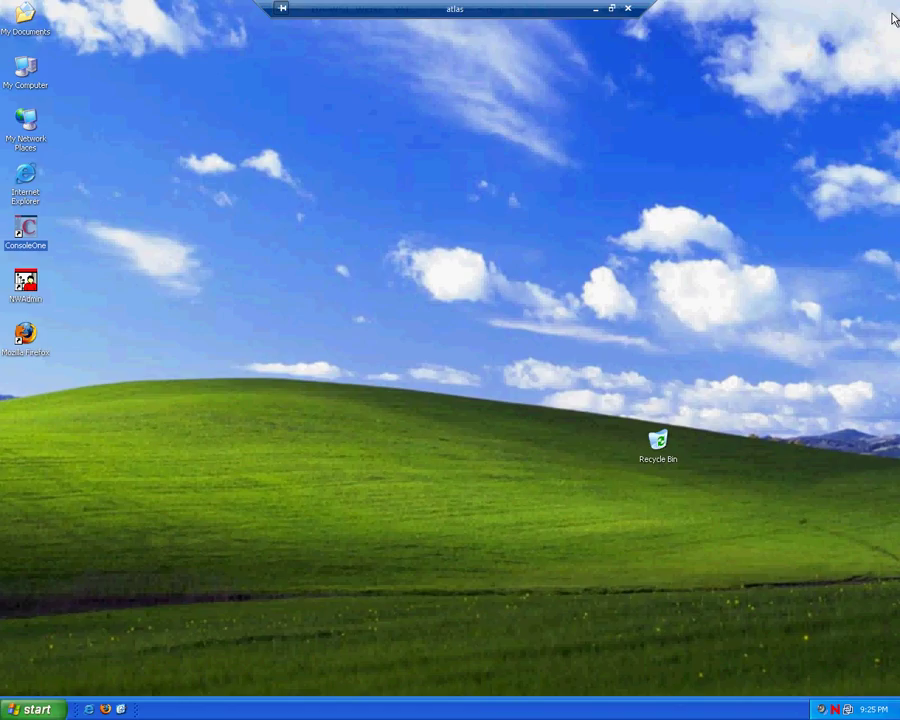
{"action": "right_click", "coordinate": [840, 705]}
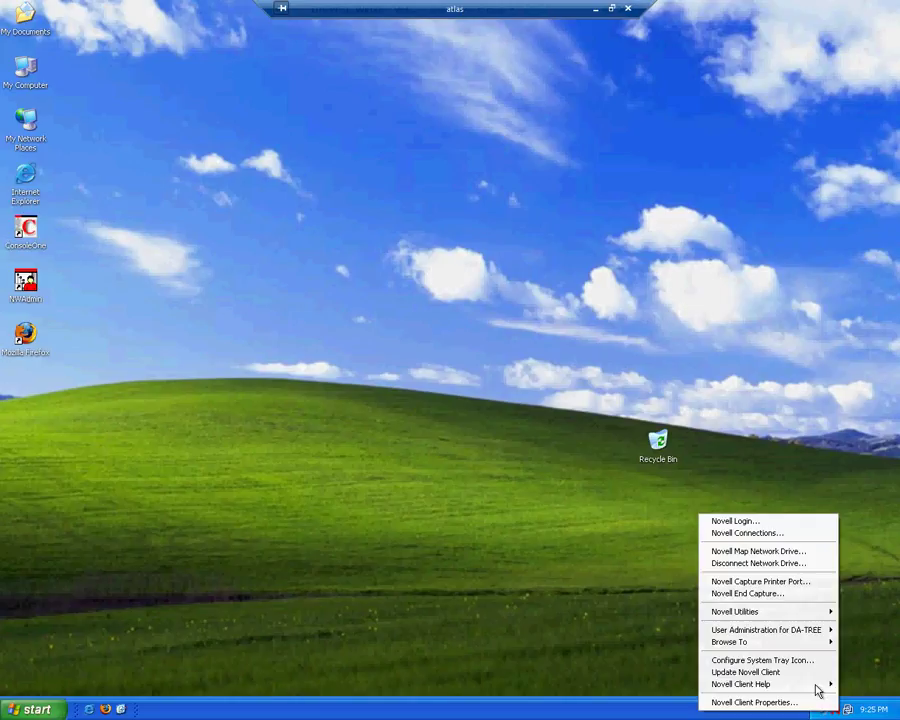
{"action": "left_click", "coordinate": [768, 524]}
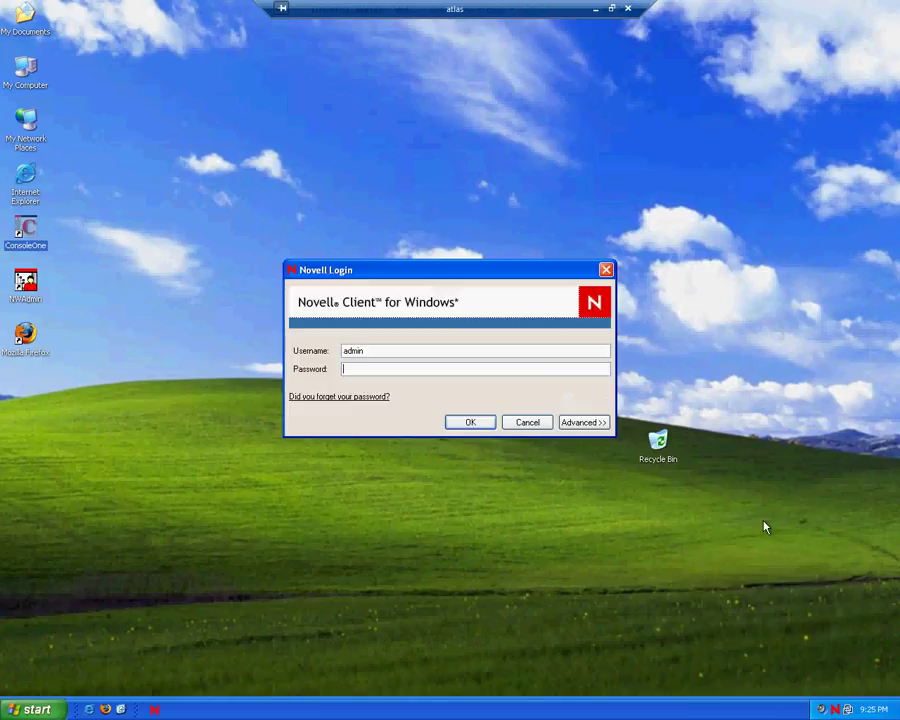
{"action": "left_click", "coordinate": [584, 423]}
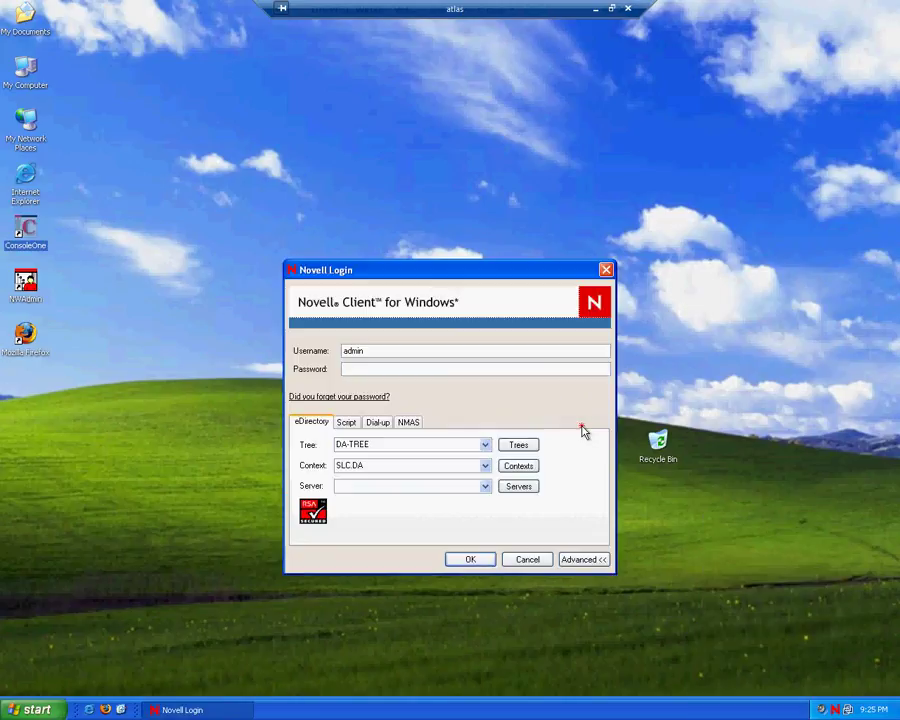
{"action": "left_click", "coordinate": [486, 470]}
{"action": "left_click", "coordinate": [481, 466]}
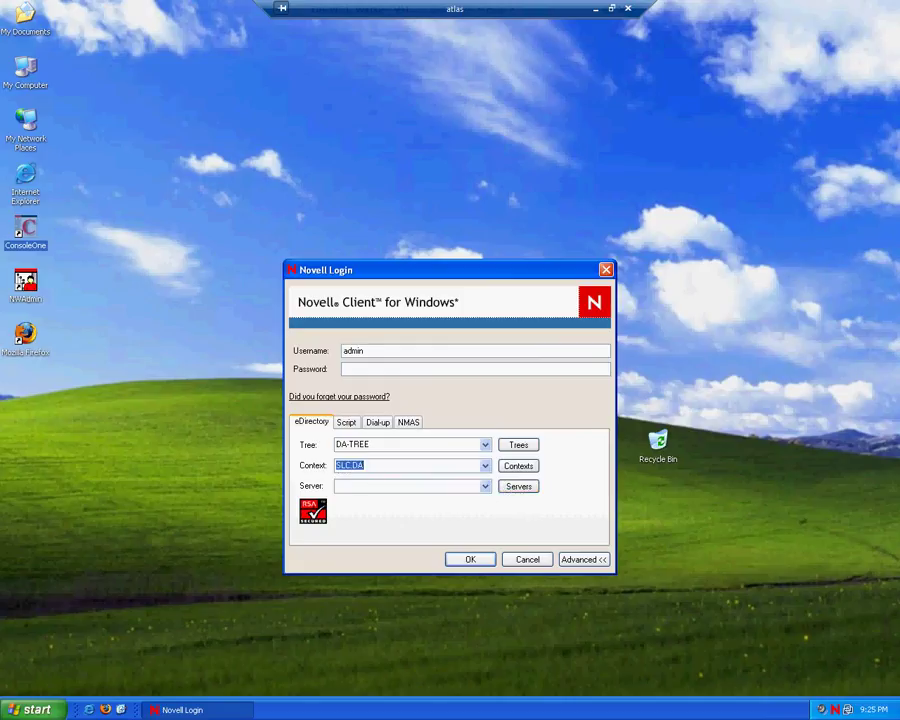
{"action": "left_click", "coordinate": [481, 466]}
{"action": "left_click", "coordinate": [434, 498]}
- Replace the admin username with the 3NWA2 user, enter the password, and confirm the login
{"action": "left_click_drag", "start_coordinate": [372, 350], "coordinate": [294, 351]}
{"action": "type", "text": "alex"}
{"action": "type", "text": "••••••••"}
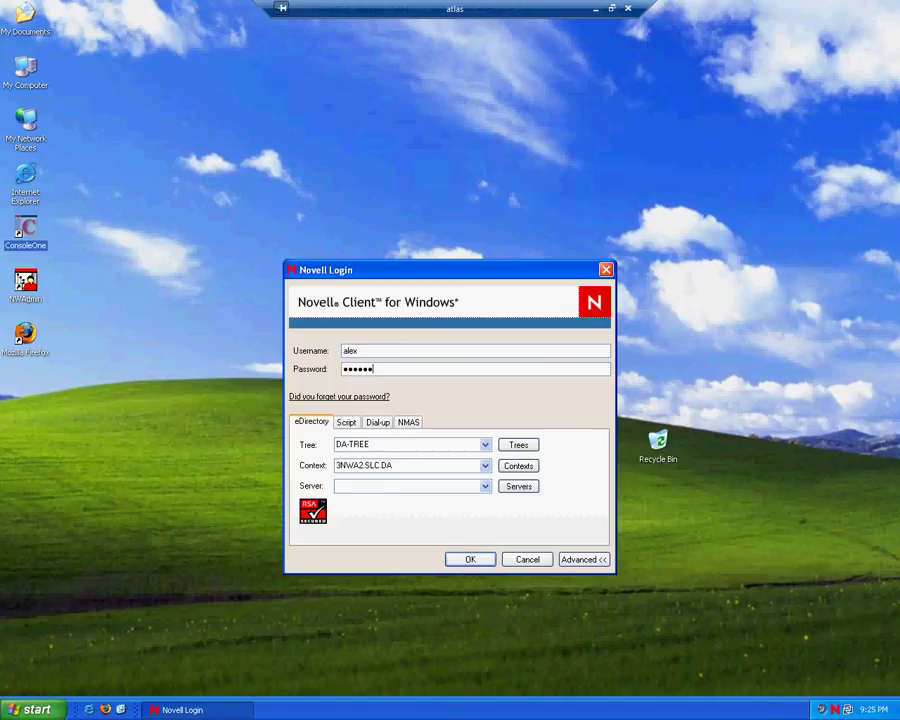
{"action": "key", "text": "Return"}
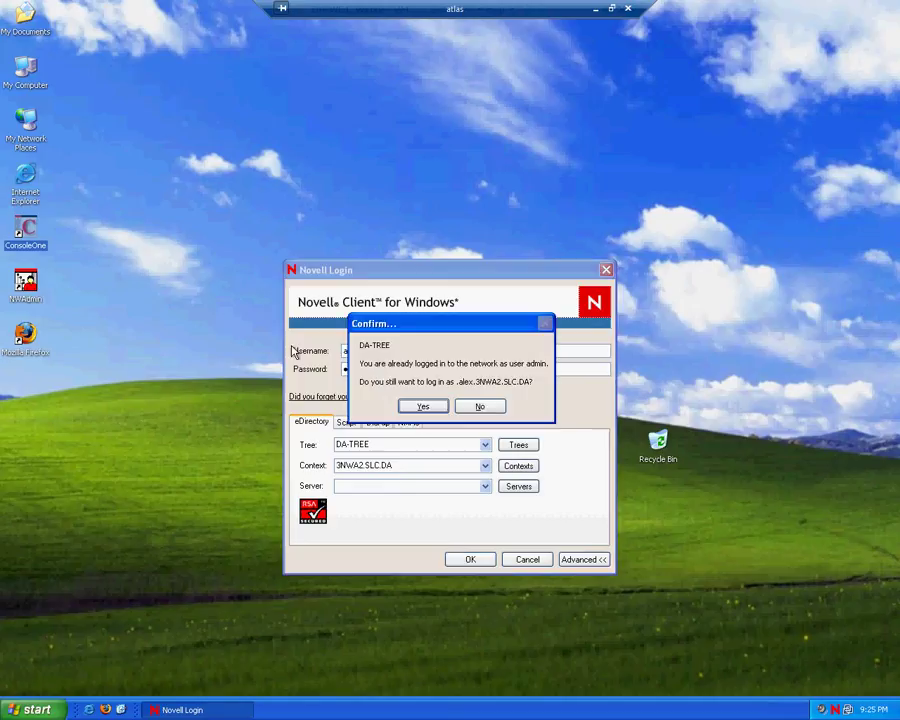
{"action": "left_click", "coordinate": [423, 406]}
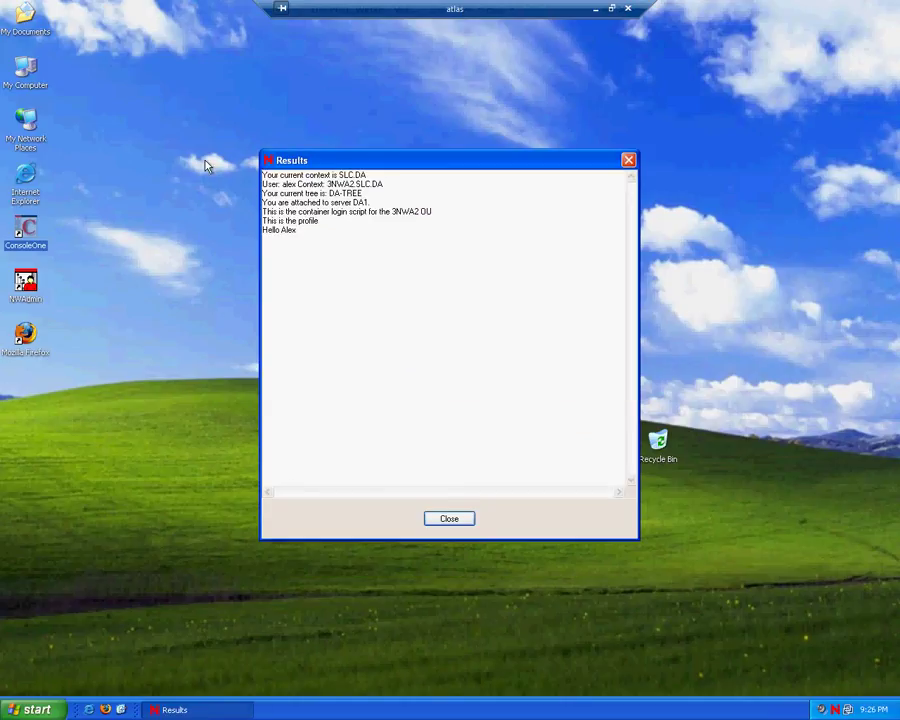
{"action": "left_click_drag", "start_coordinate": [258, 172], "coordinate": [367, 193]}
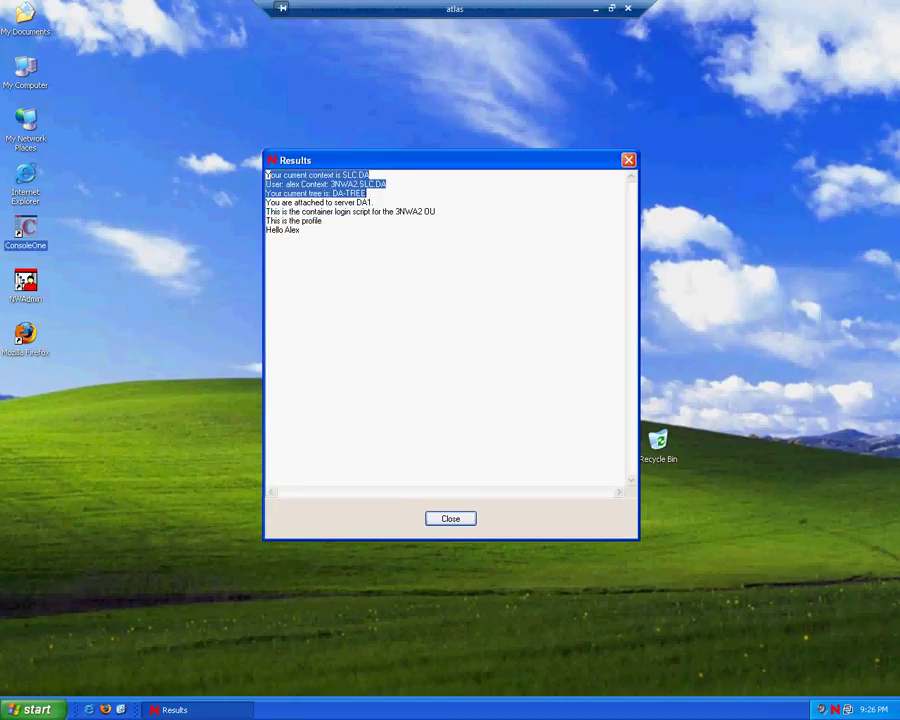
{"action": "left_click", "coordinate": [271, 160]}
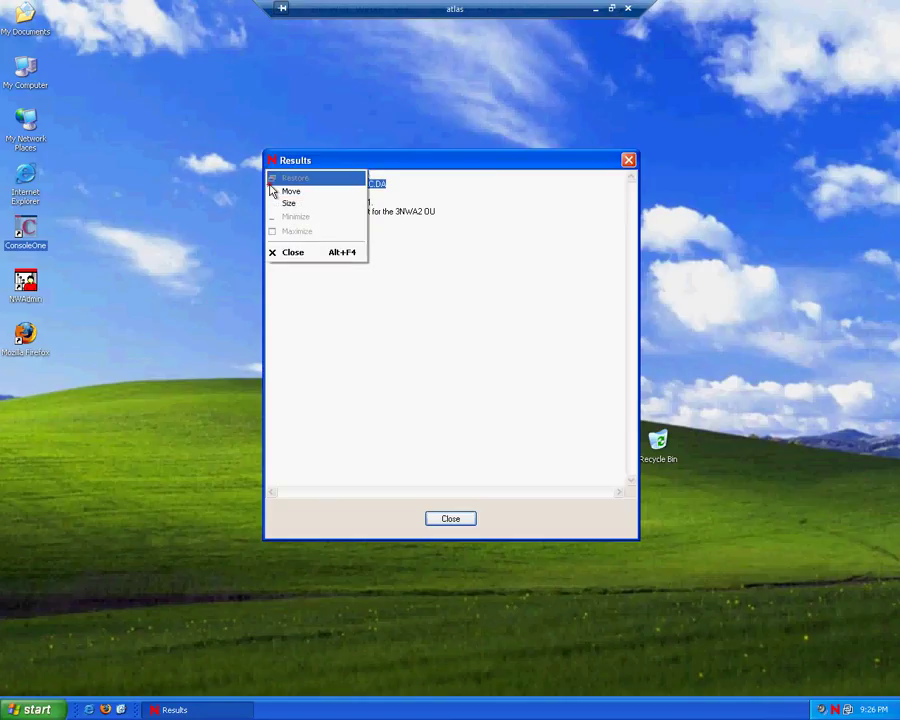
{"action": "left_click", "coordinate": [213, 177]}
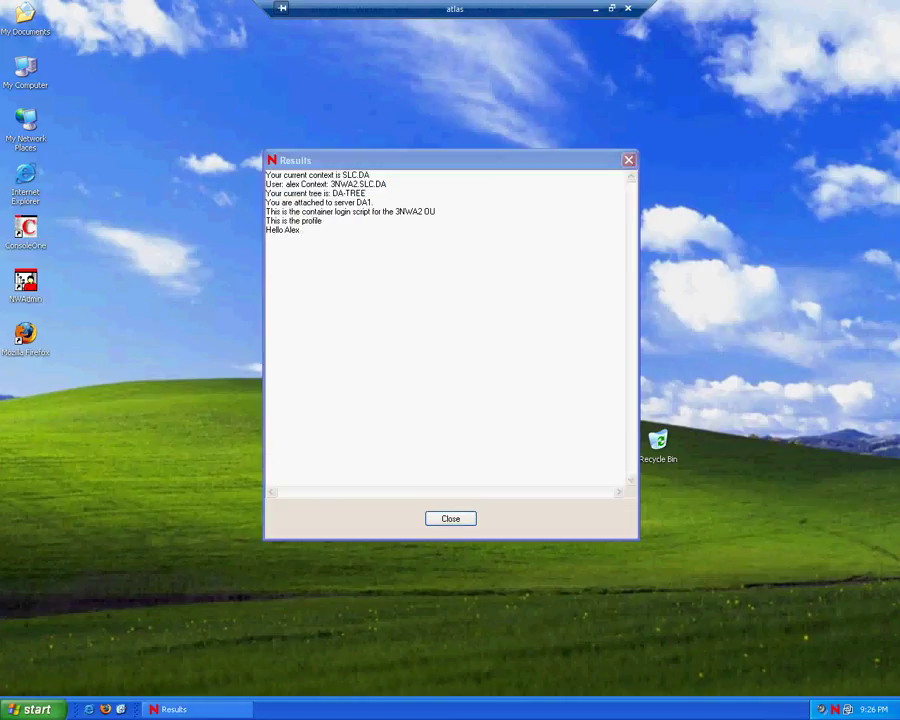